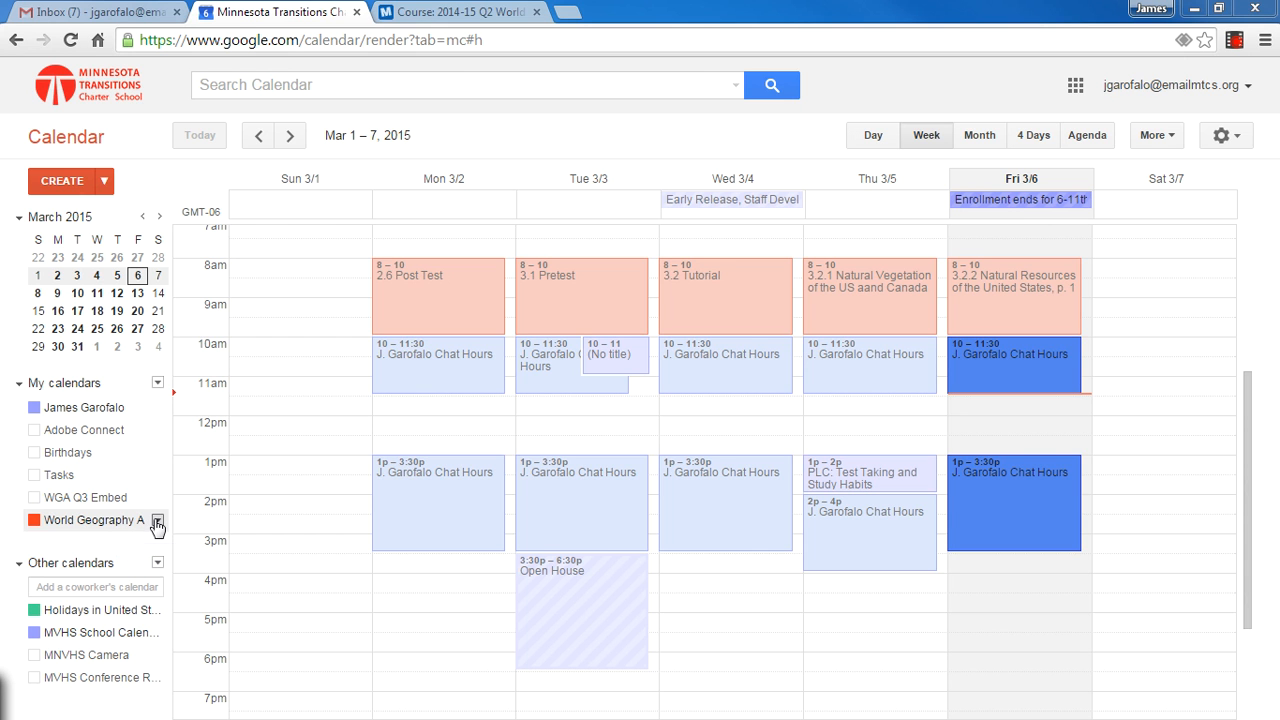
Open the settings of the World Geography A calendar and review its sharing options before returning to the calendar details.
click(157, 520)
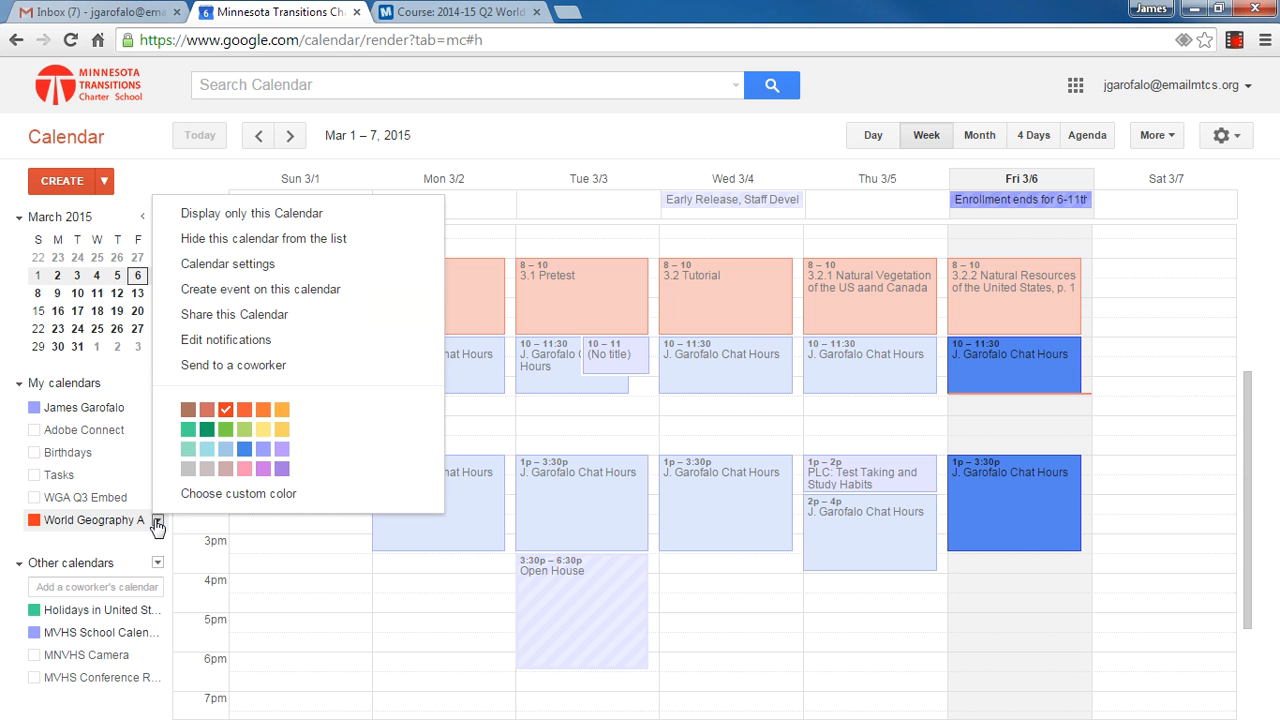
click(228, 264)
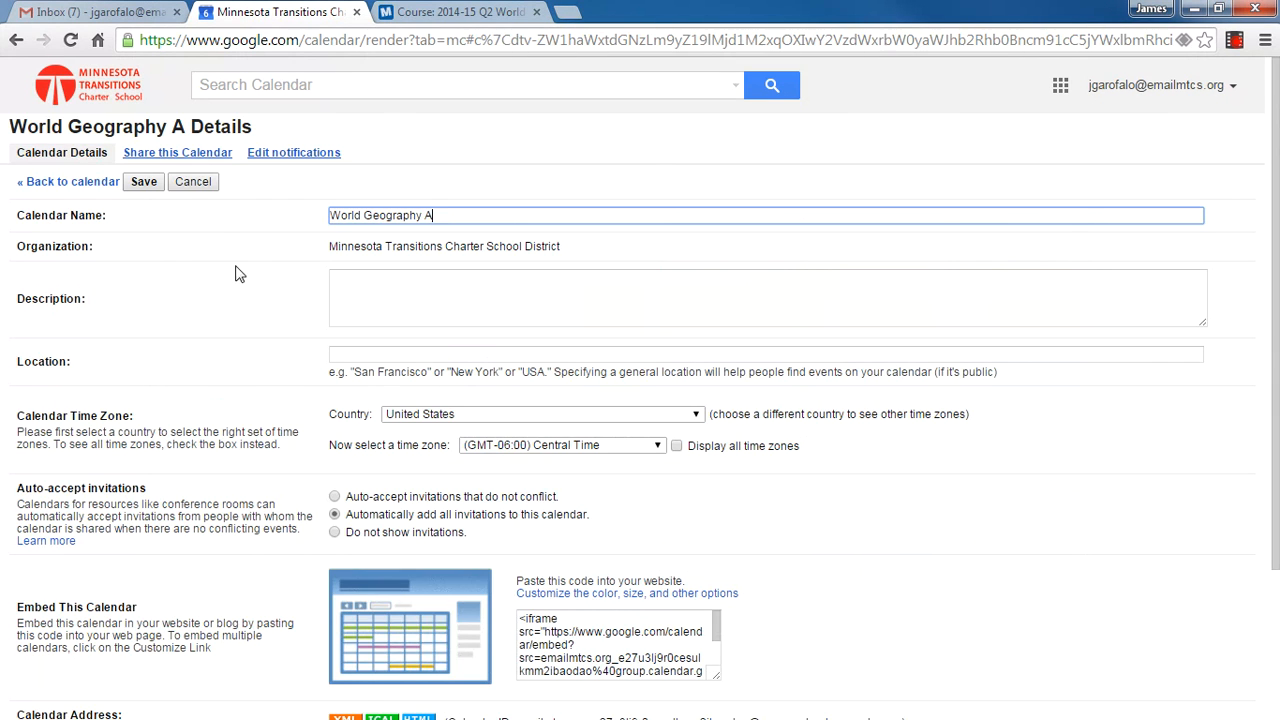
click(203, 156)
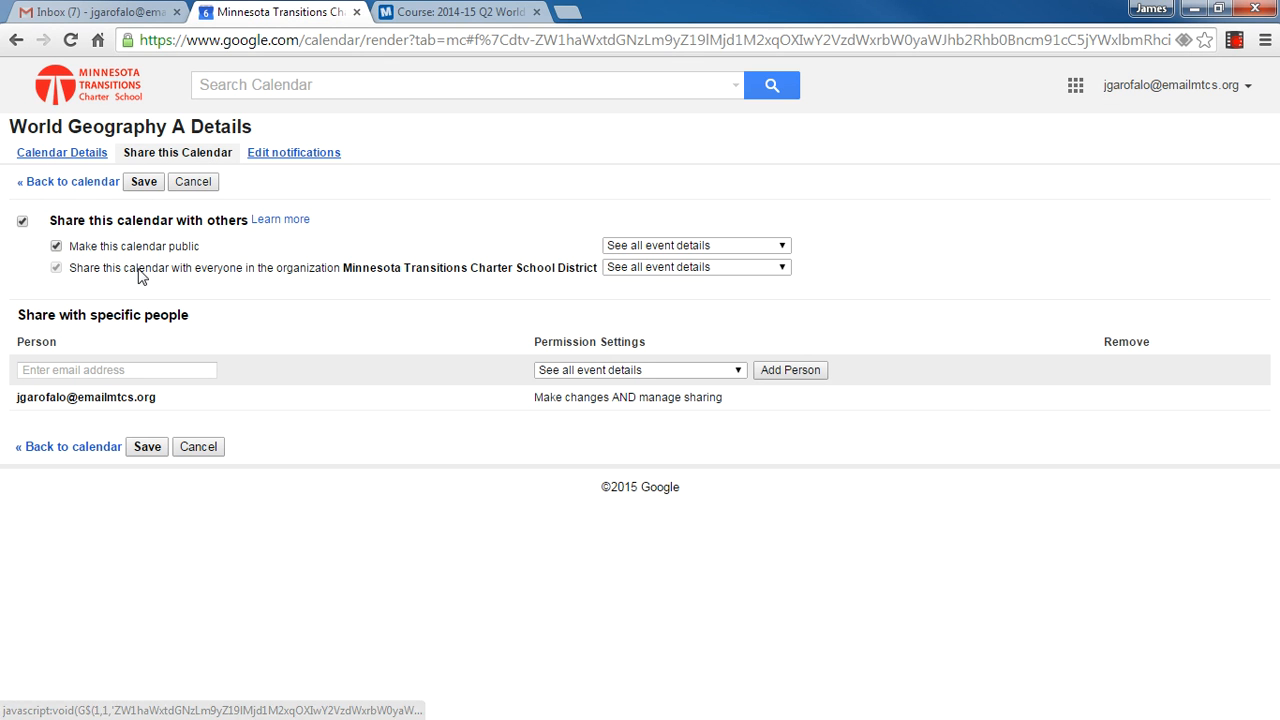
click(82, 156)
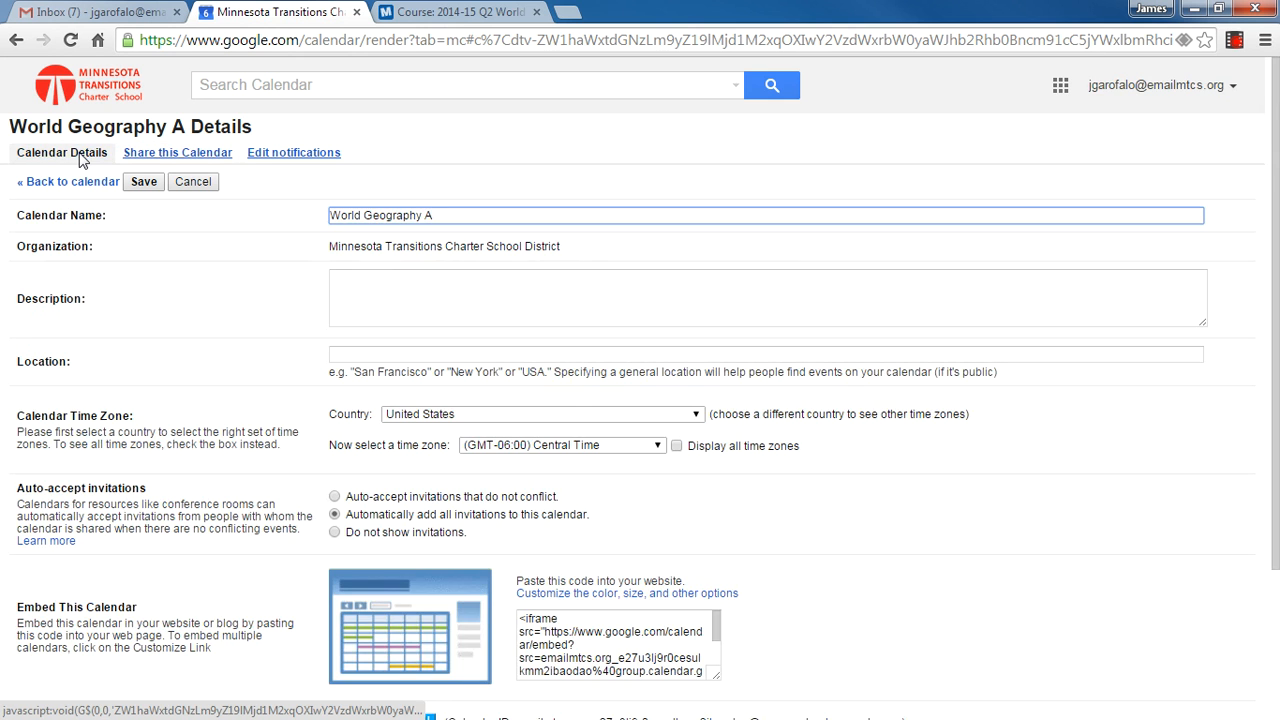
Open the color, size and other customization options for embedding the World Geography A calendar.
scroll(128, 321, down, 1)
scroll(128, 321, down, 1)
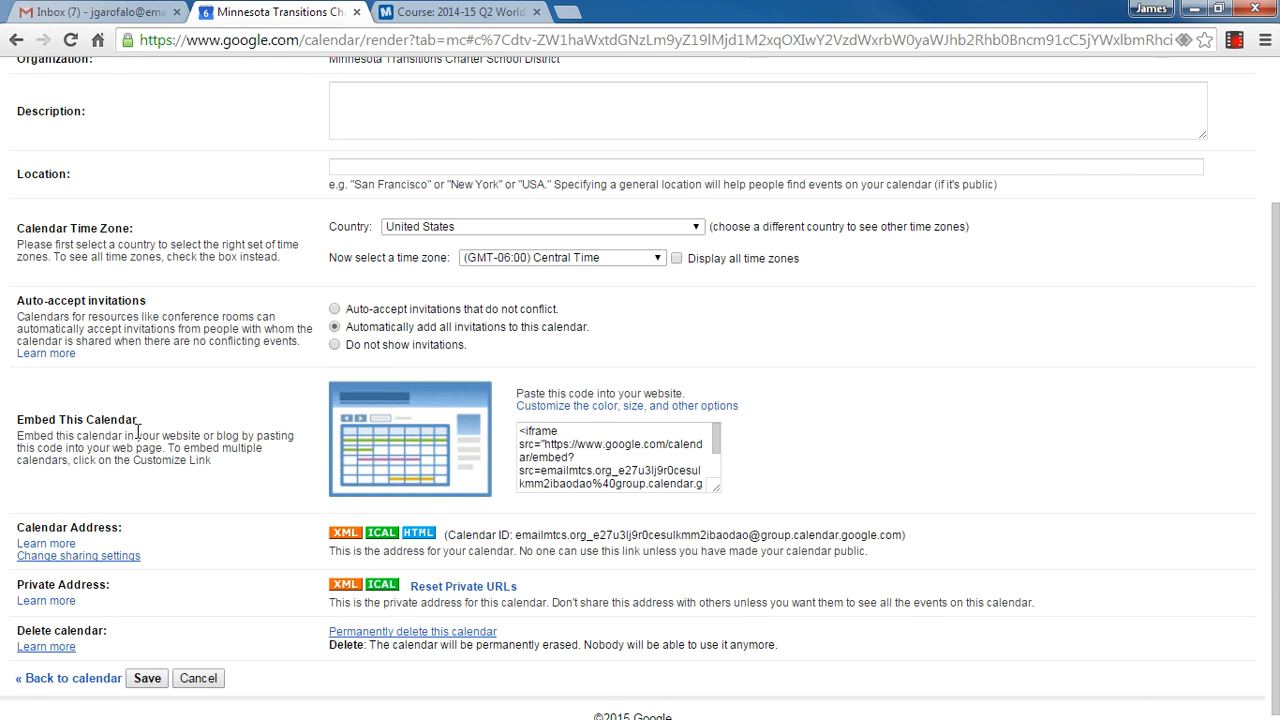
click(623, 406)
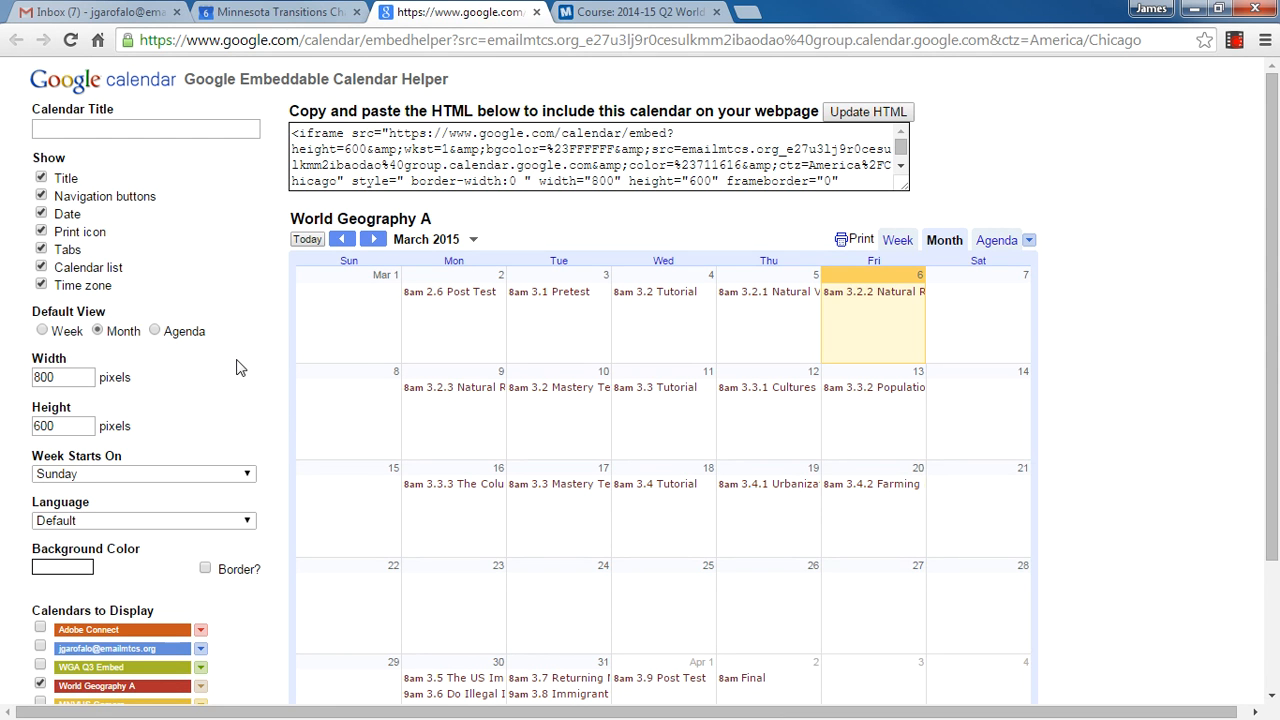
Keep the title shown, hide the tabs in the embedded calendar and set its default view to Agenda.
click(41, 179)
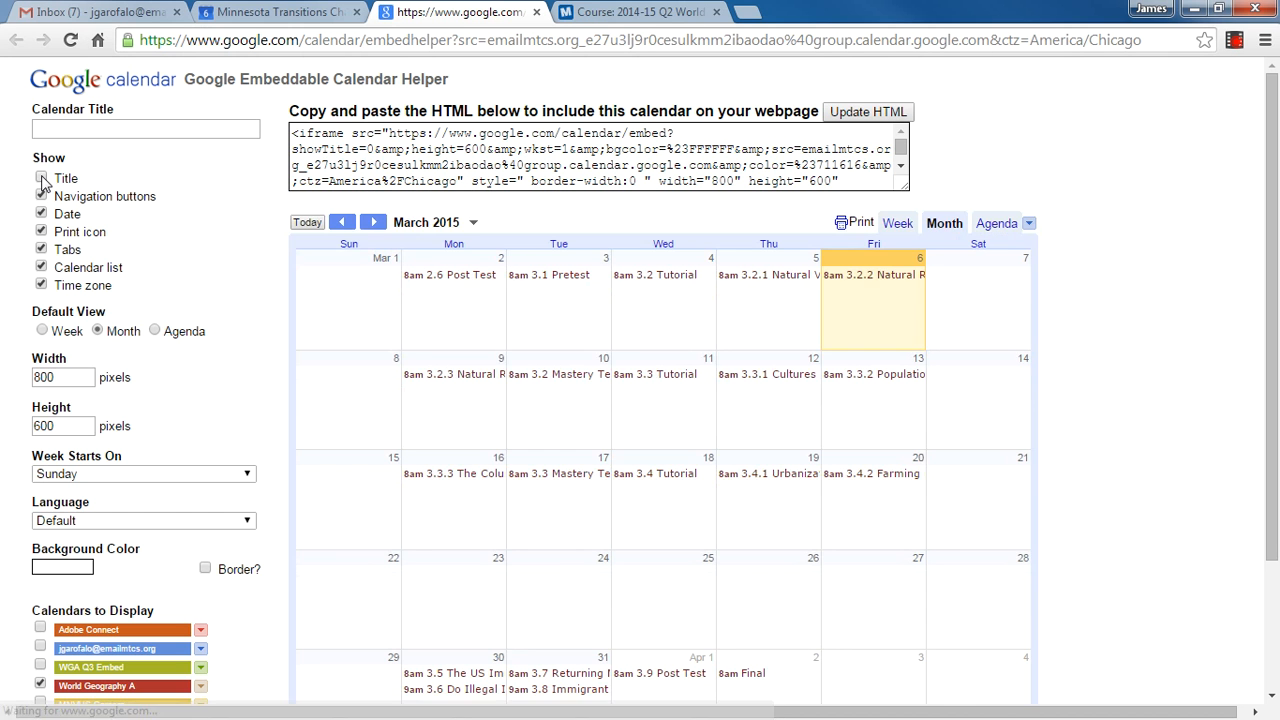
click(41, 178)
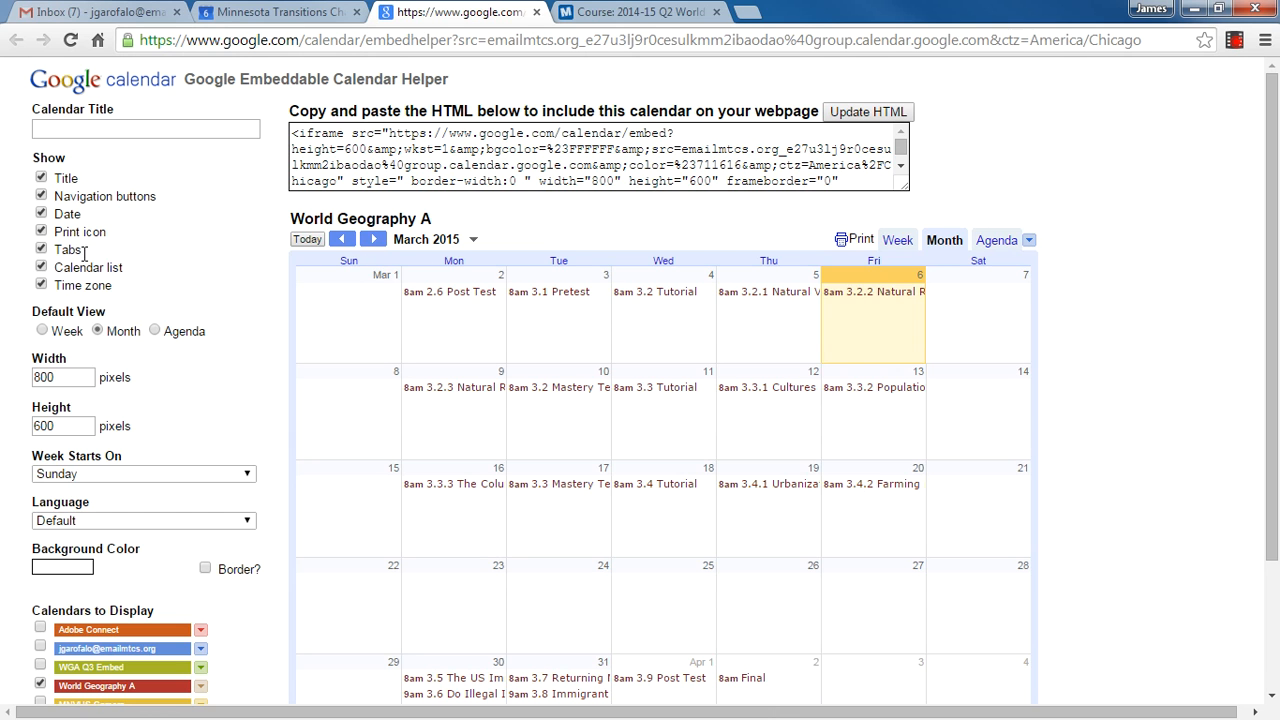
click(41, 250)
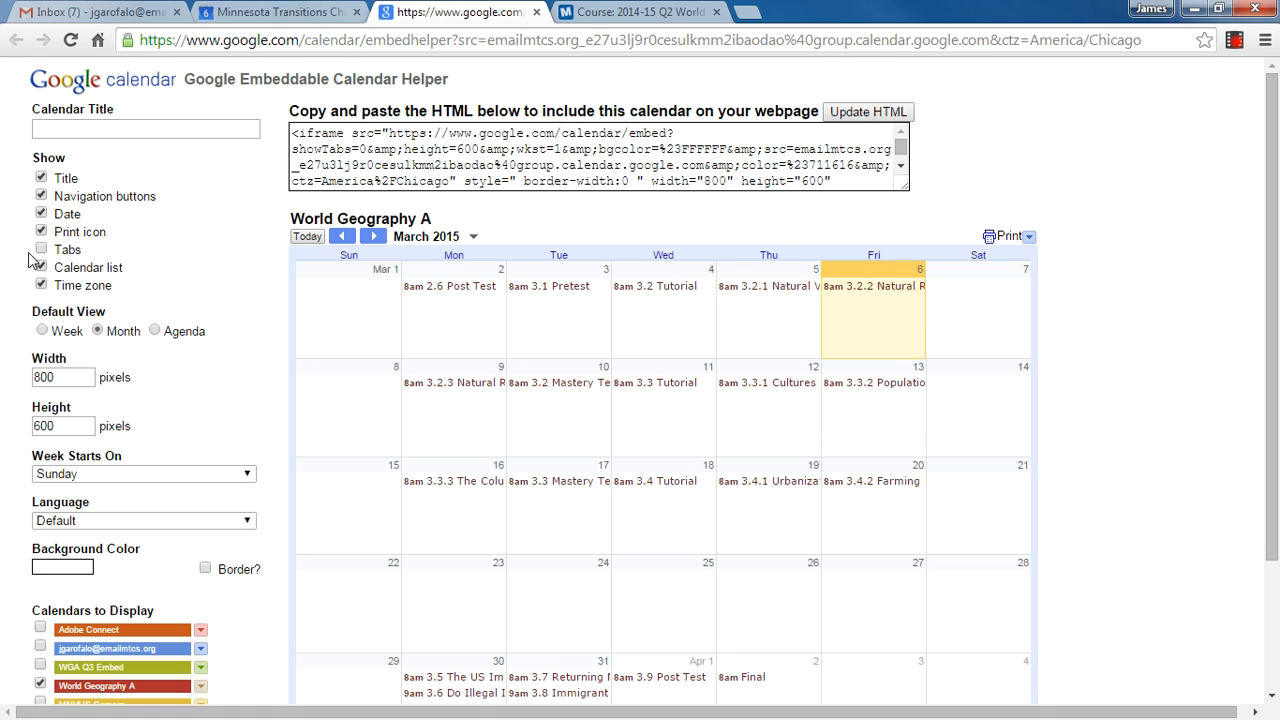
click(155, 333)
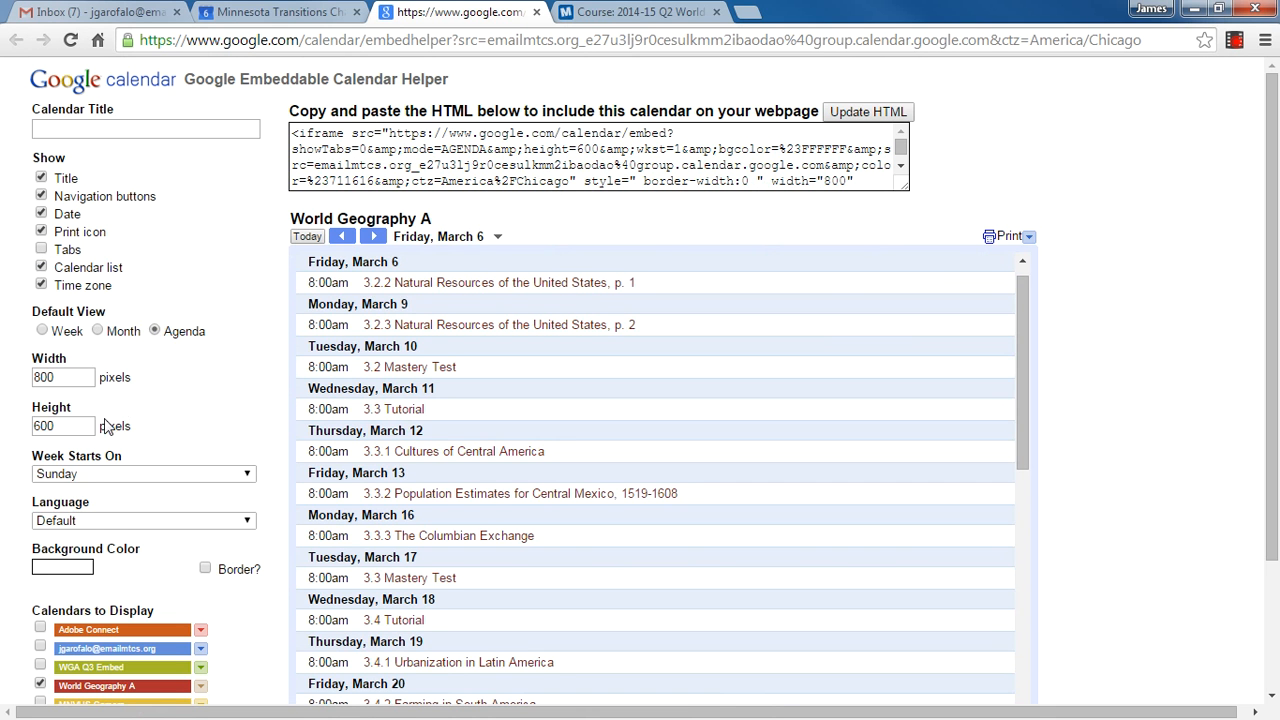
Set the embedded calendar's width to 500 pixels and its height to 500 pixels.
scroll(186, 423, down, 1)
drag(68, 283, 21, 282)
text(5)
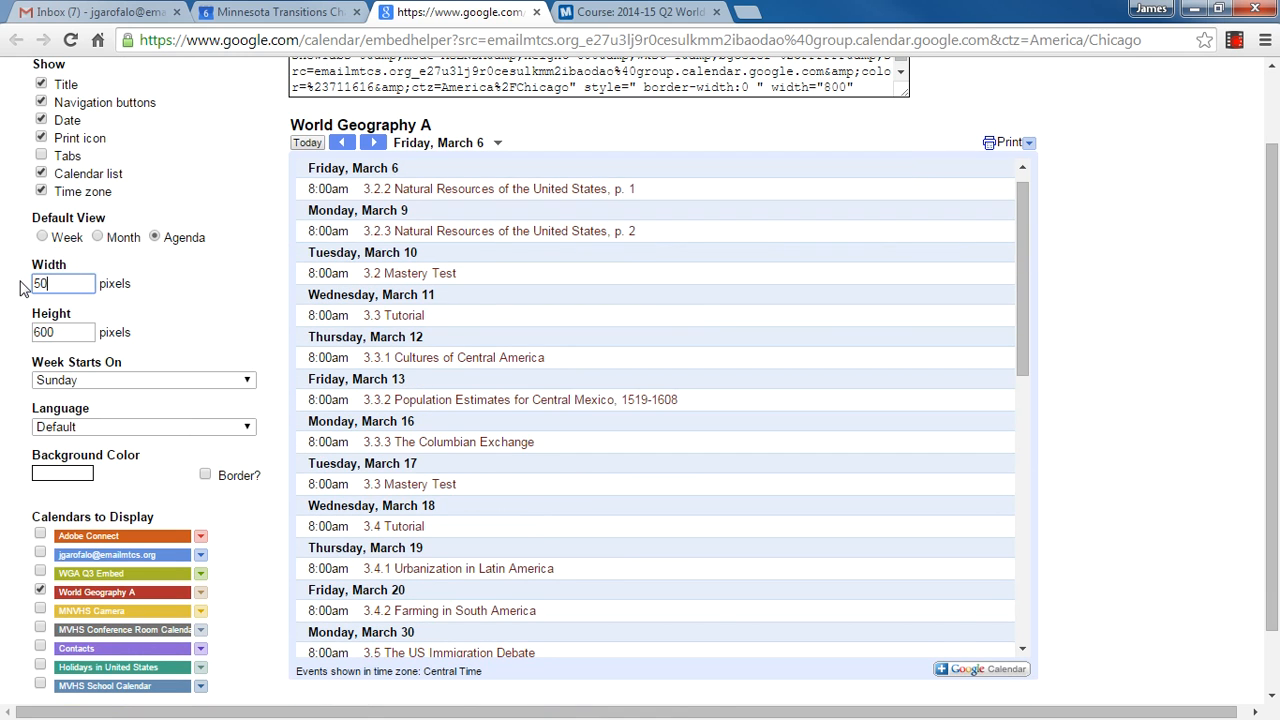
click(163, 290)
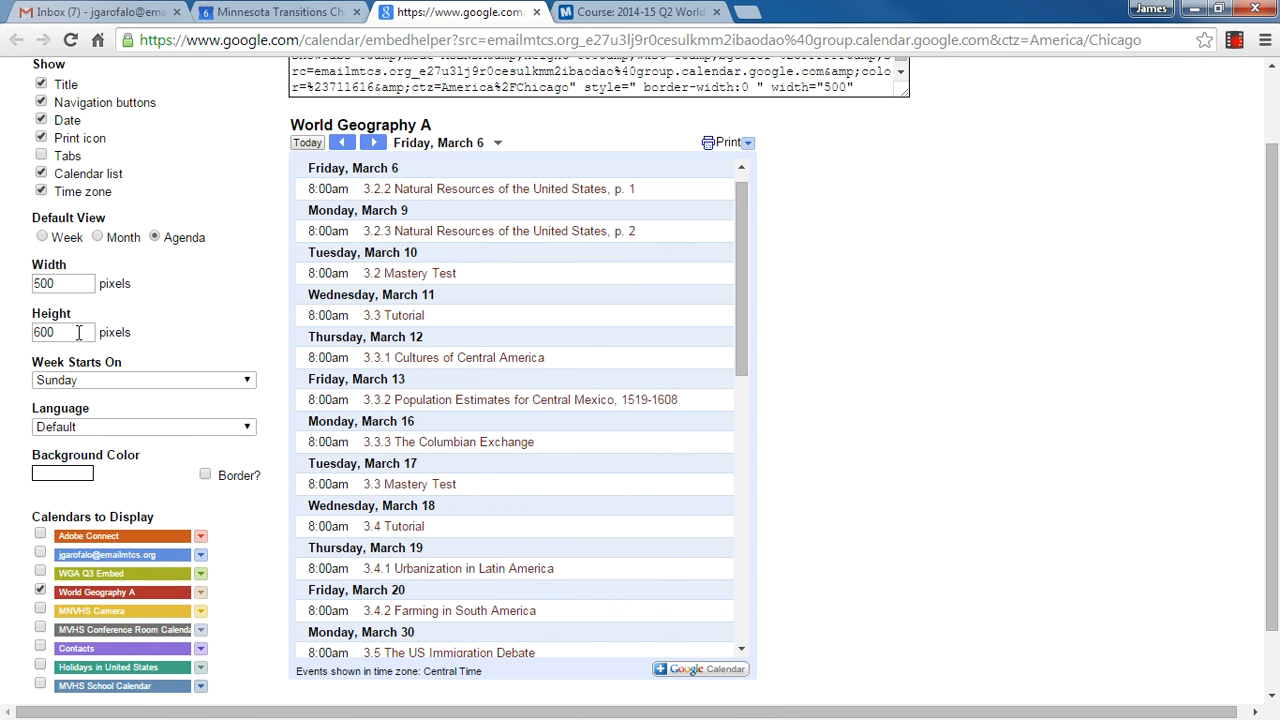
drag(74, 332, 13, 332)
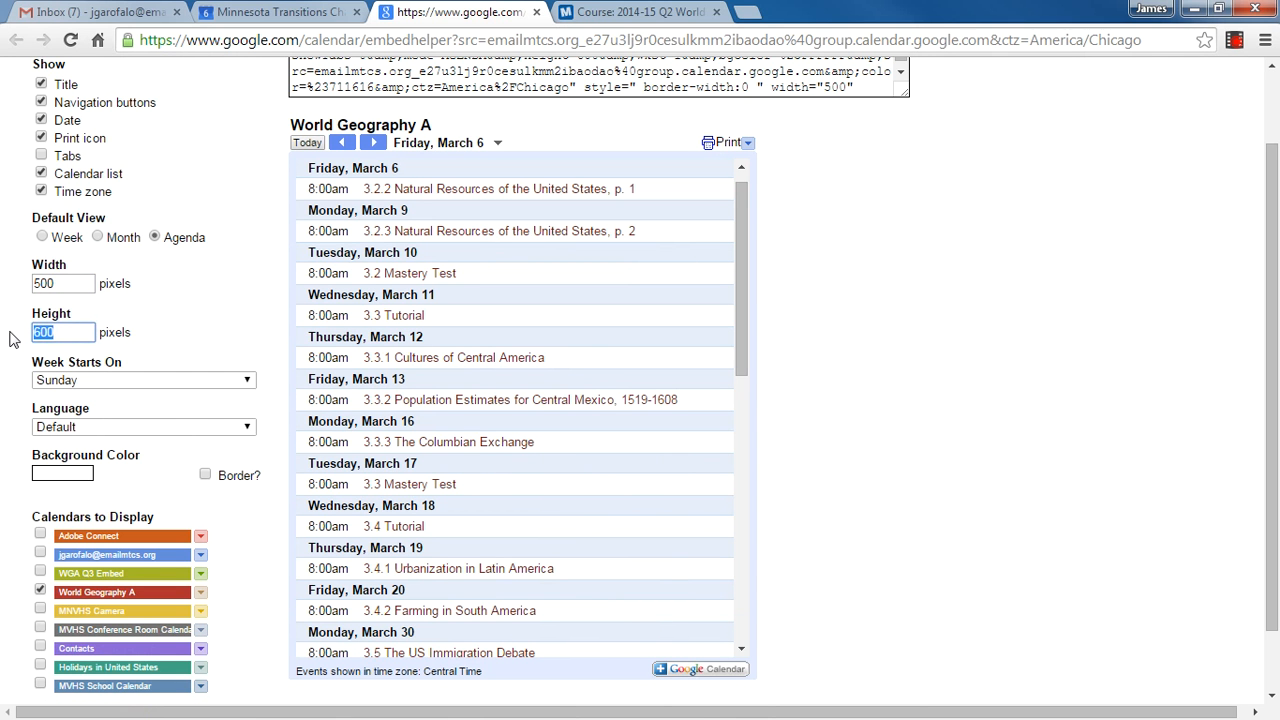
text(500)
click(157, 320)
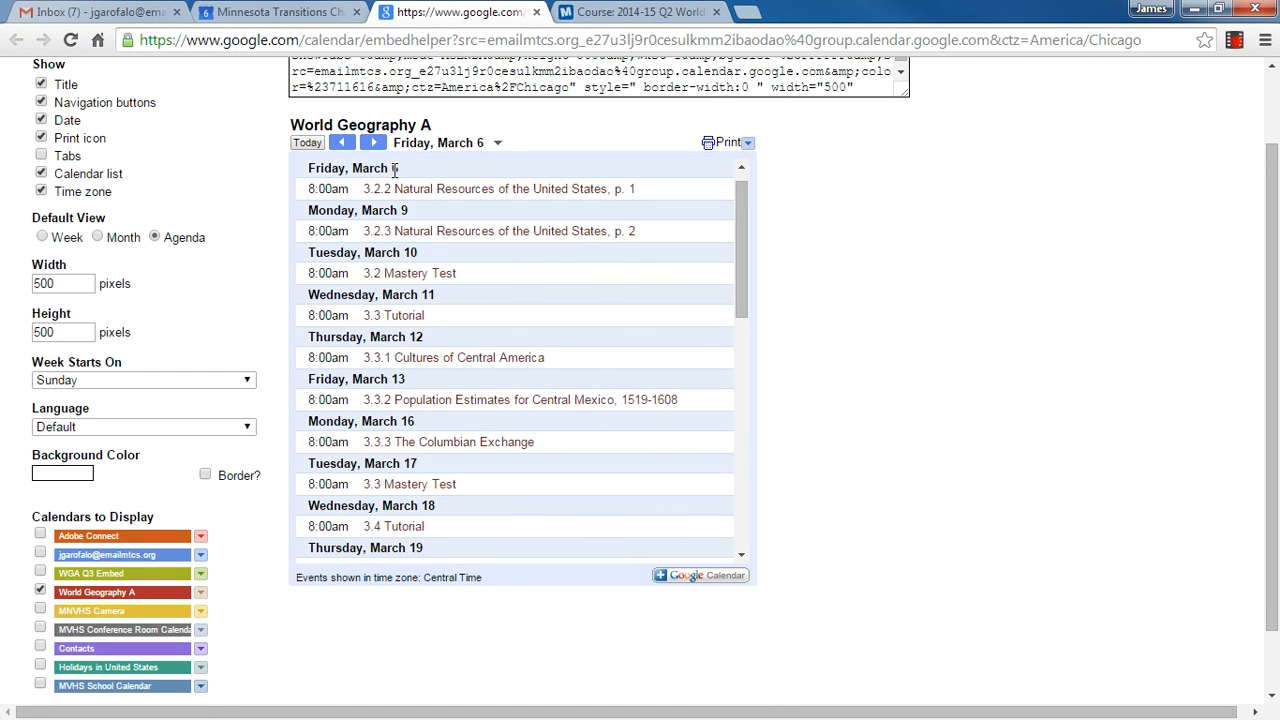
Update the embed HTML for the customized calendar and select the entire code.
scroll(243, 306, up, 1)
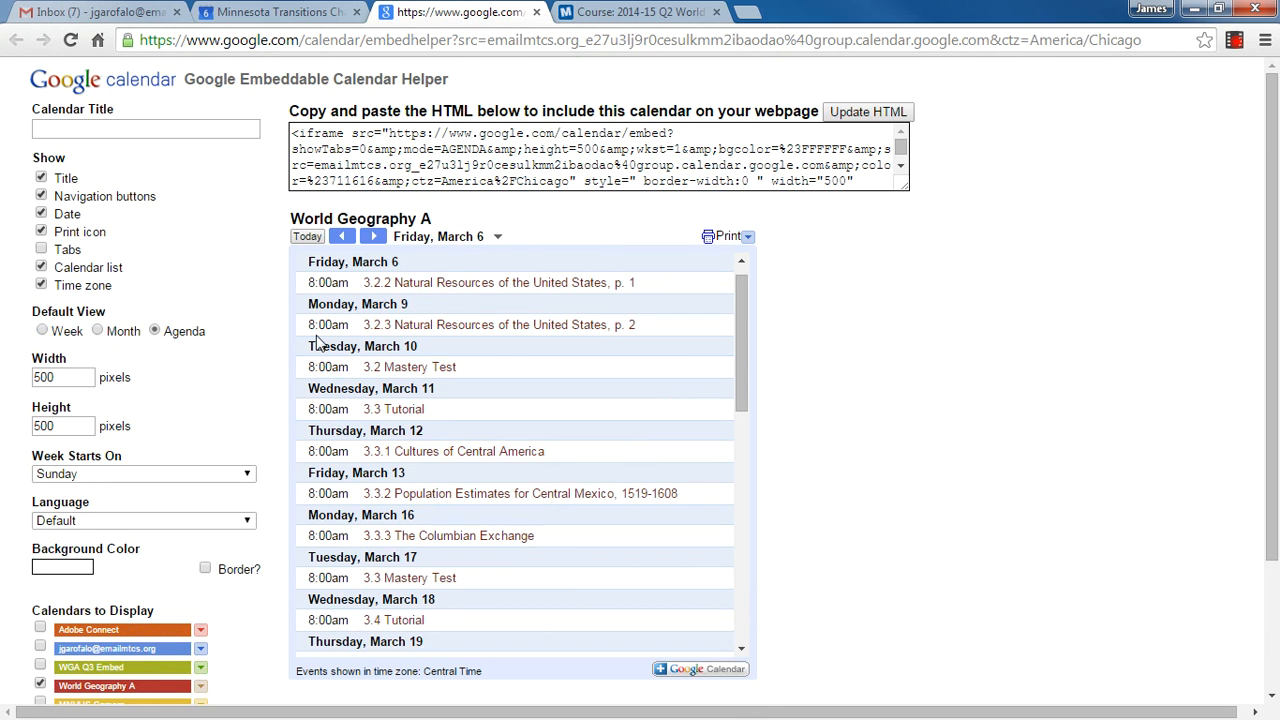
click(855, 116)
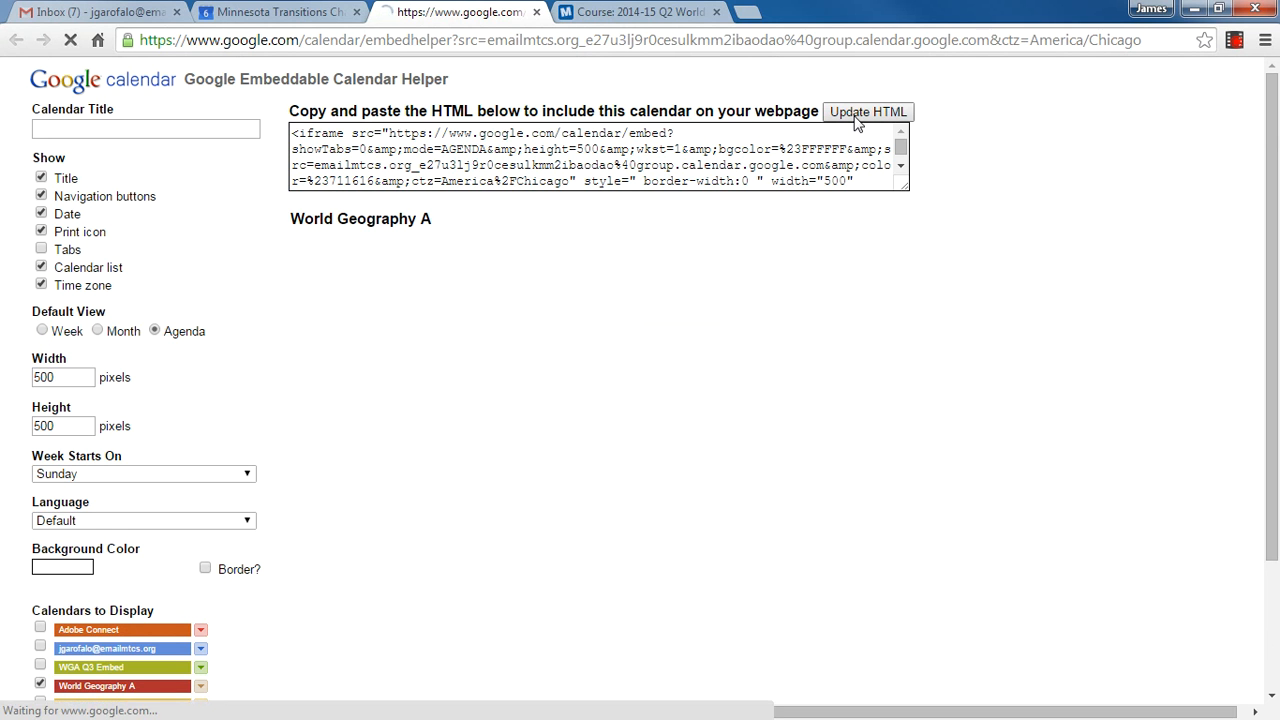
drag(861, 182, 611, 167)
click(610, 164)
key(ctrl+a)
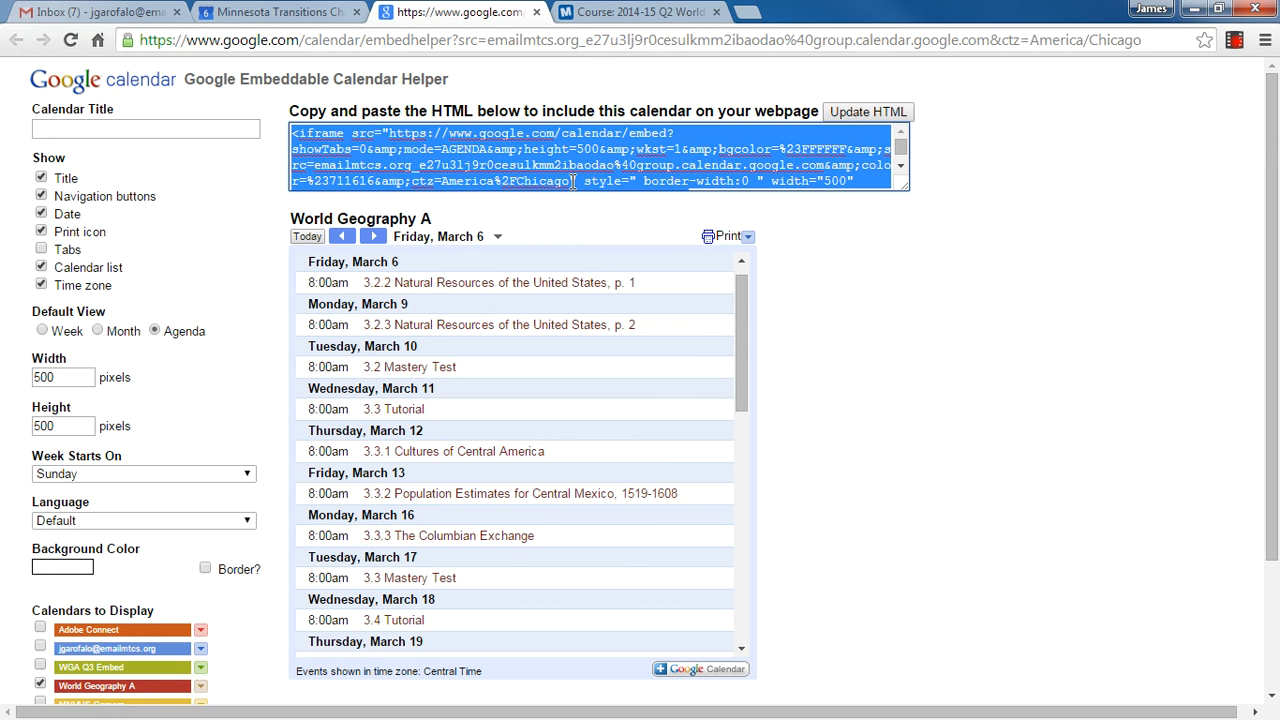
Switch to the World Geography A course page in Moodle and look through the available blocks for the HTML block.
click(600, 12)
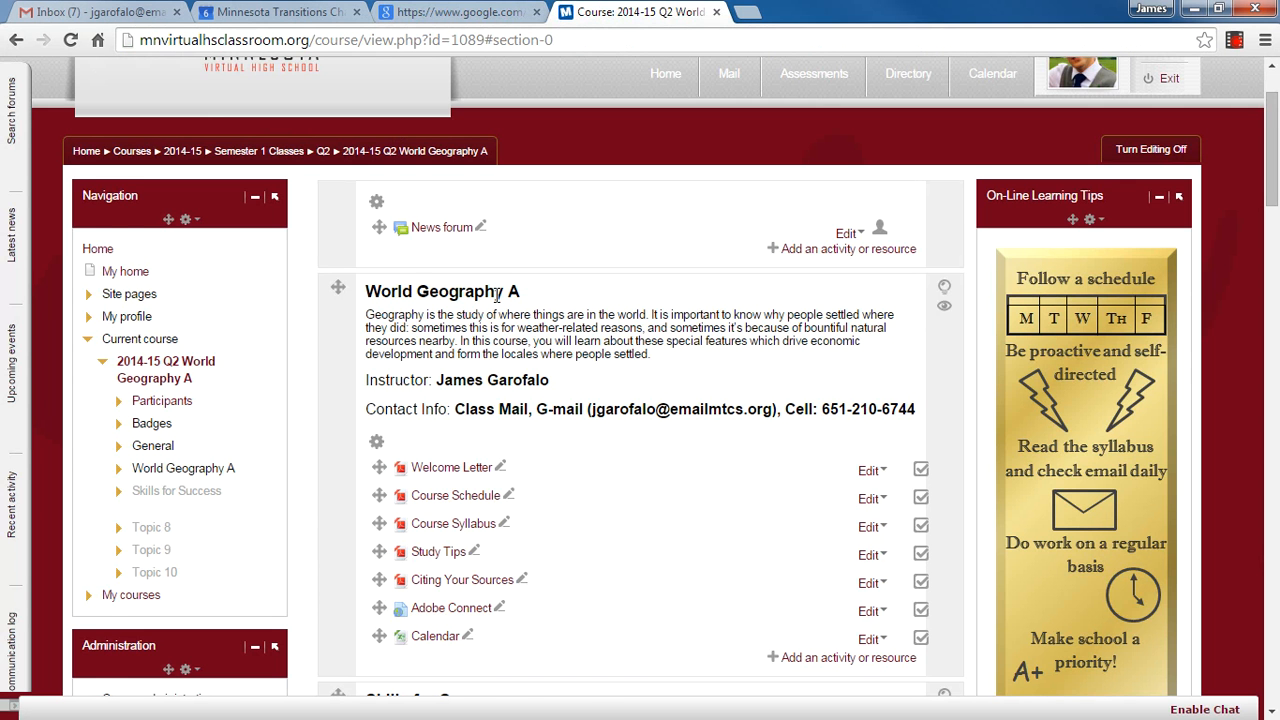
scroll(497, 293, down, 7)
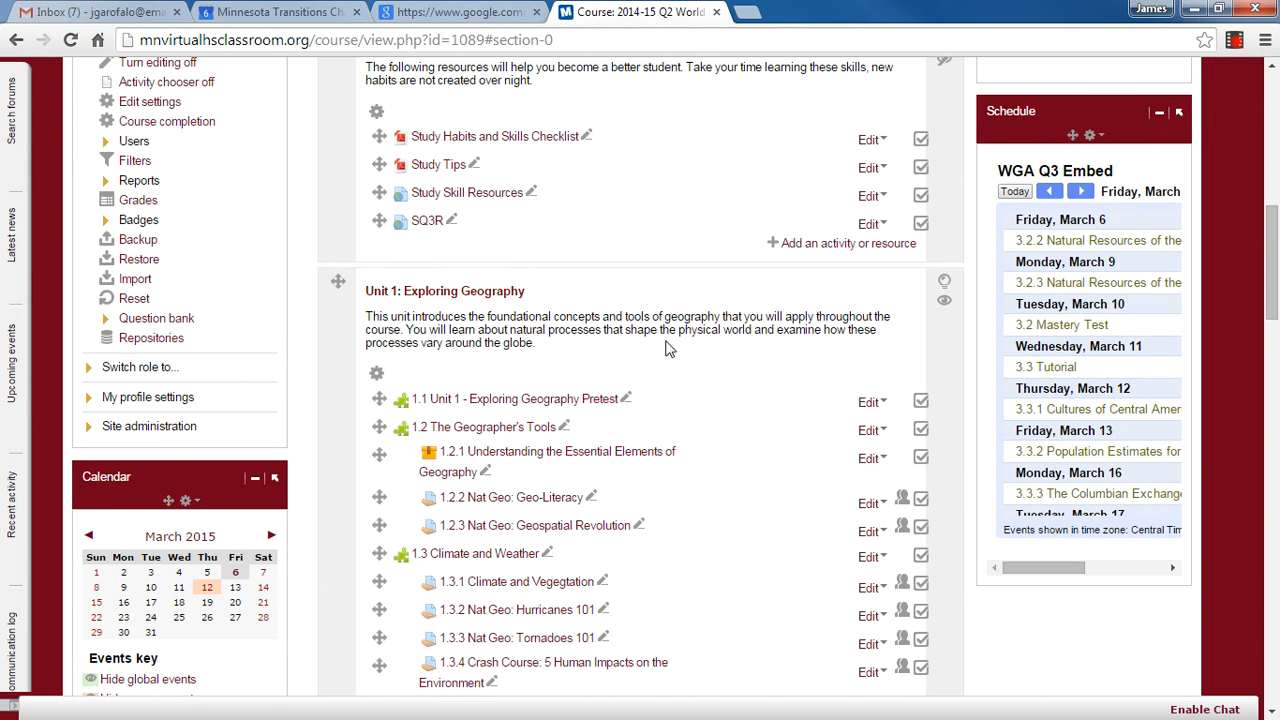
scroll(246, 403, down, 2)
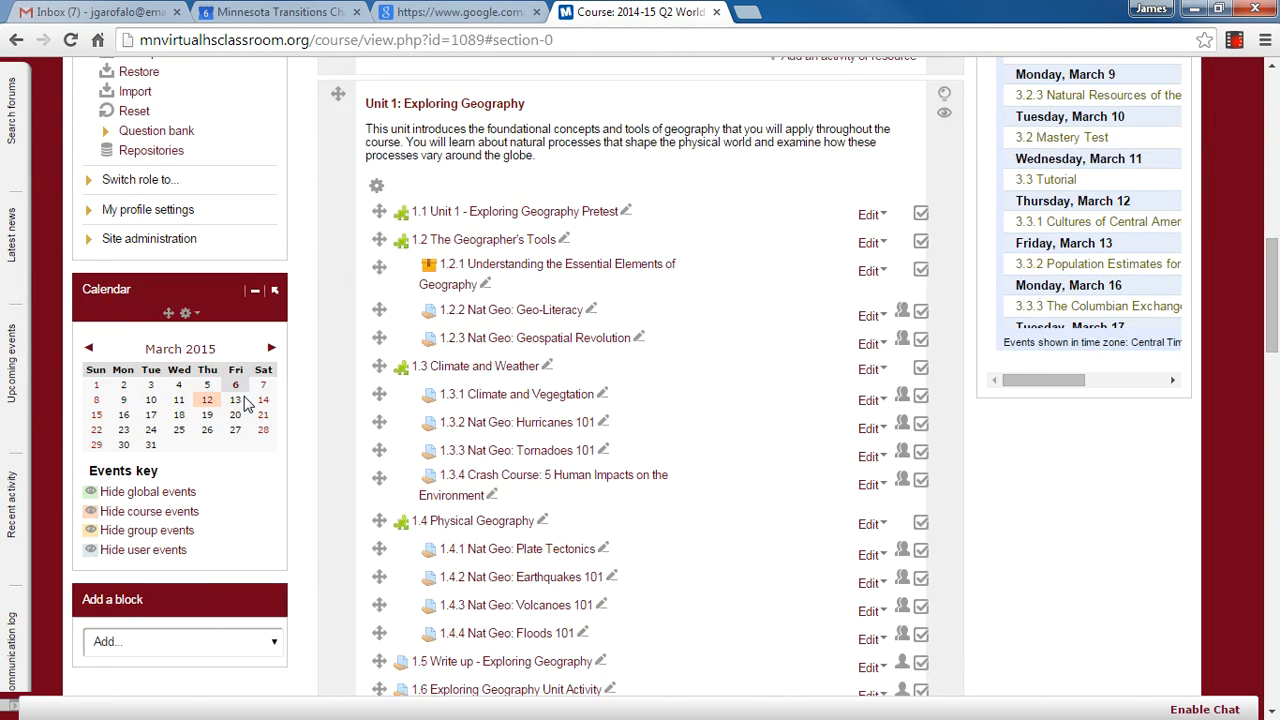
scroll(246, 403, down, 1)
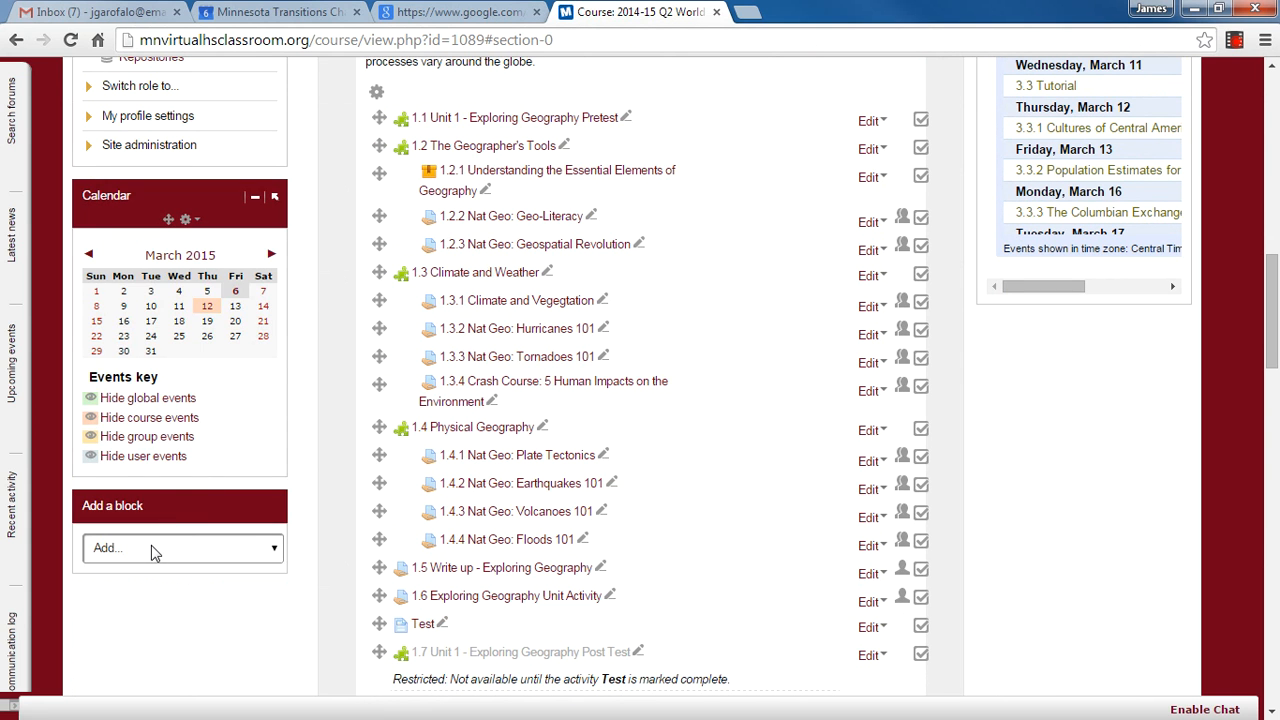
click(160, 546)
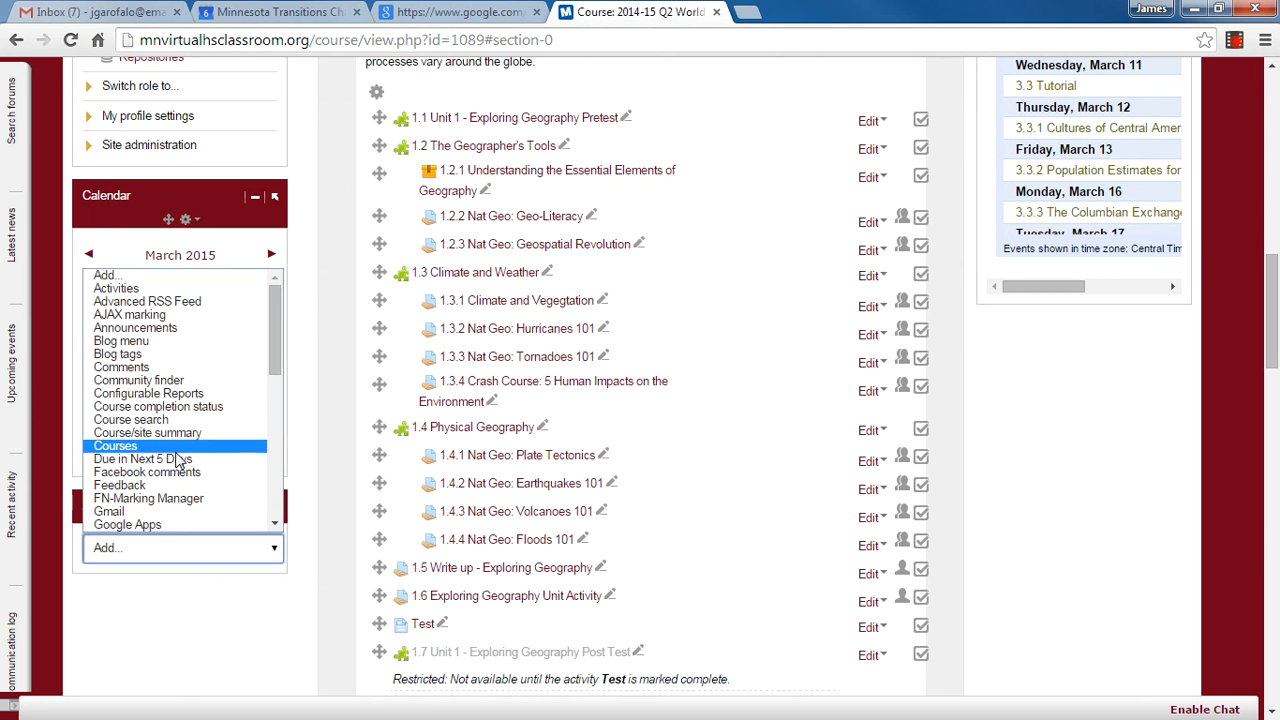
scroll(177, 458, down, 3)
scroll(177, 458, down, 4)
scroll(177, 458, up, 4)
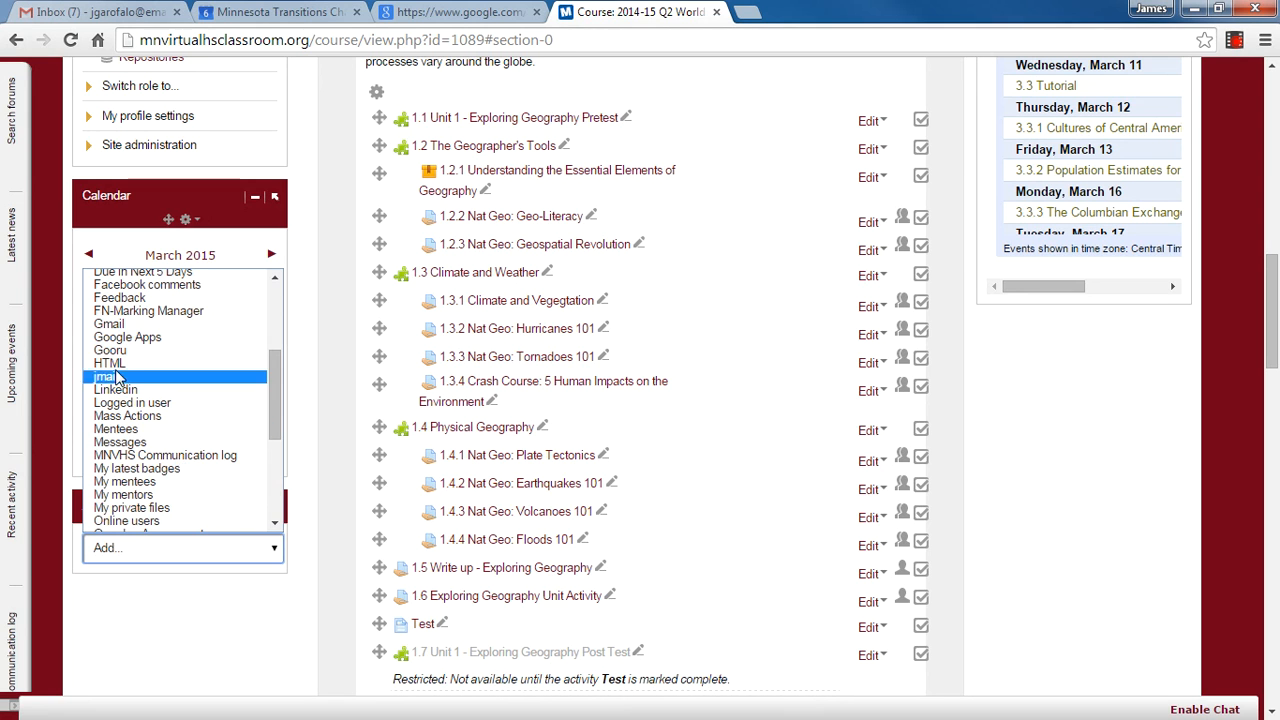
click(118, 640)
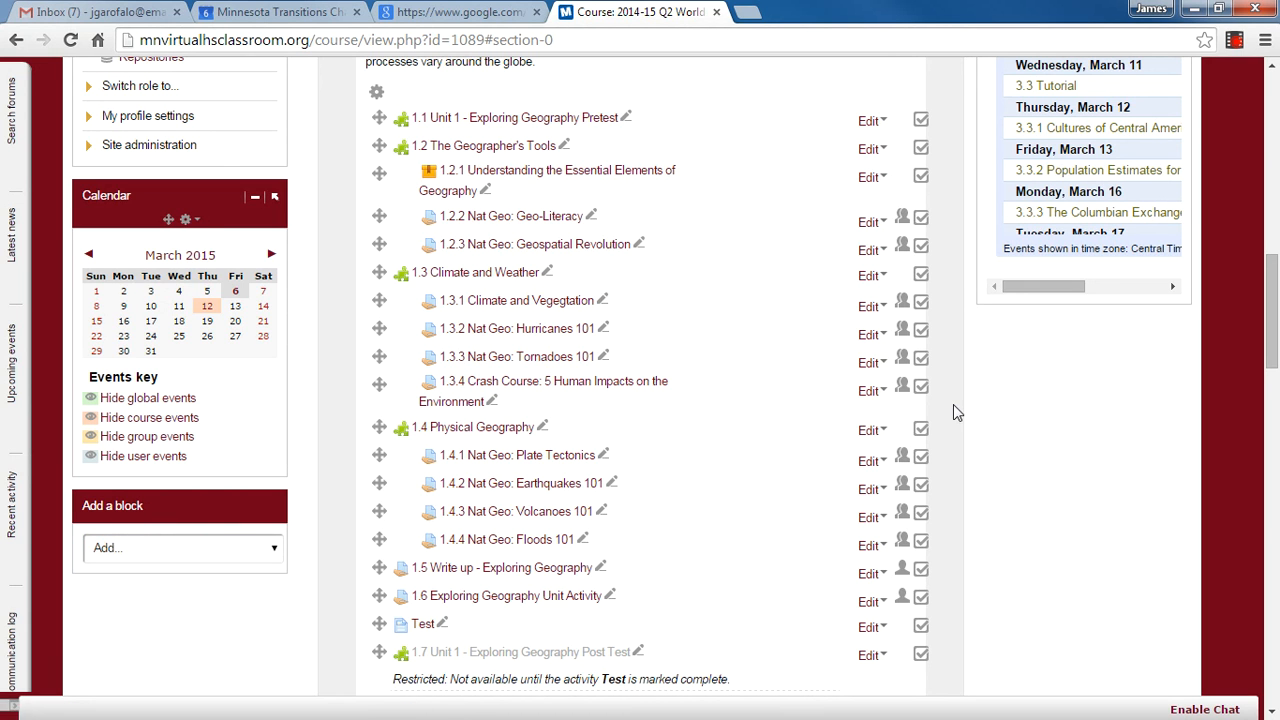
Open the configuration of the existing Schedule block on the course page.
scroll(953, 404, up, 4)
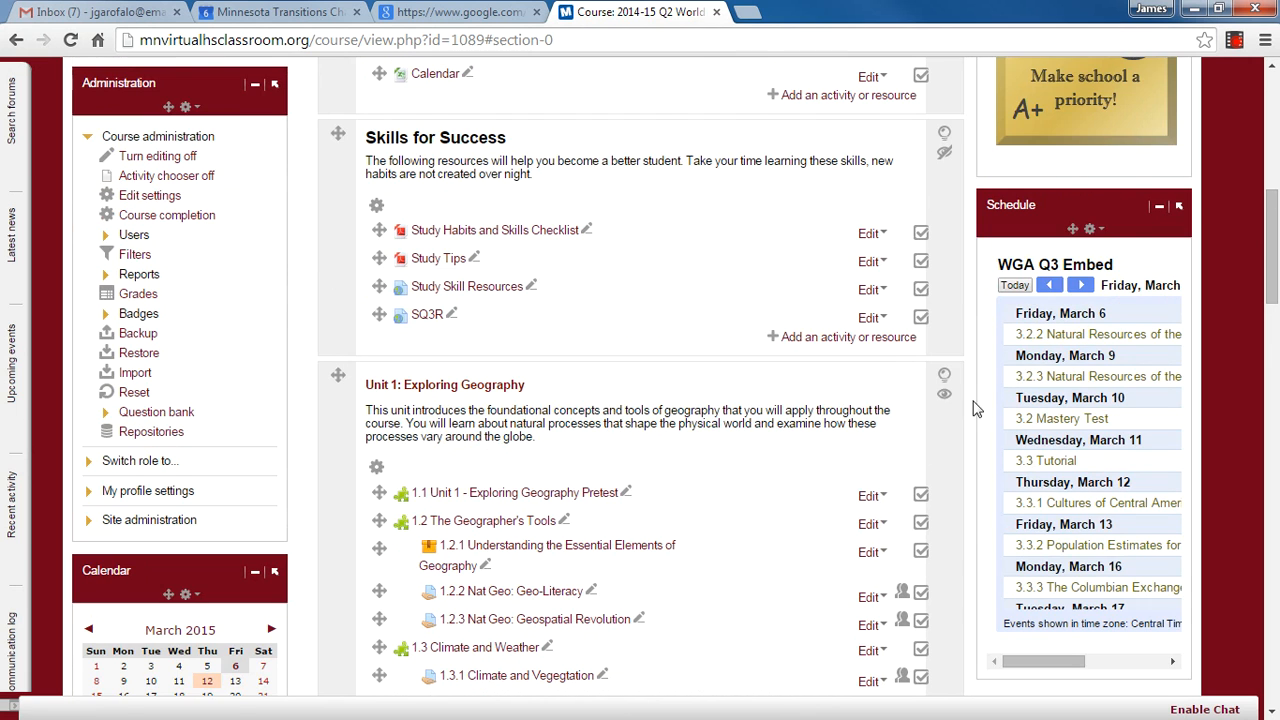
click(1089, 229)
click(1082, 259)
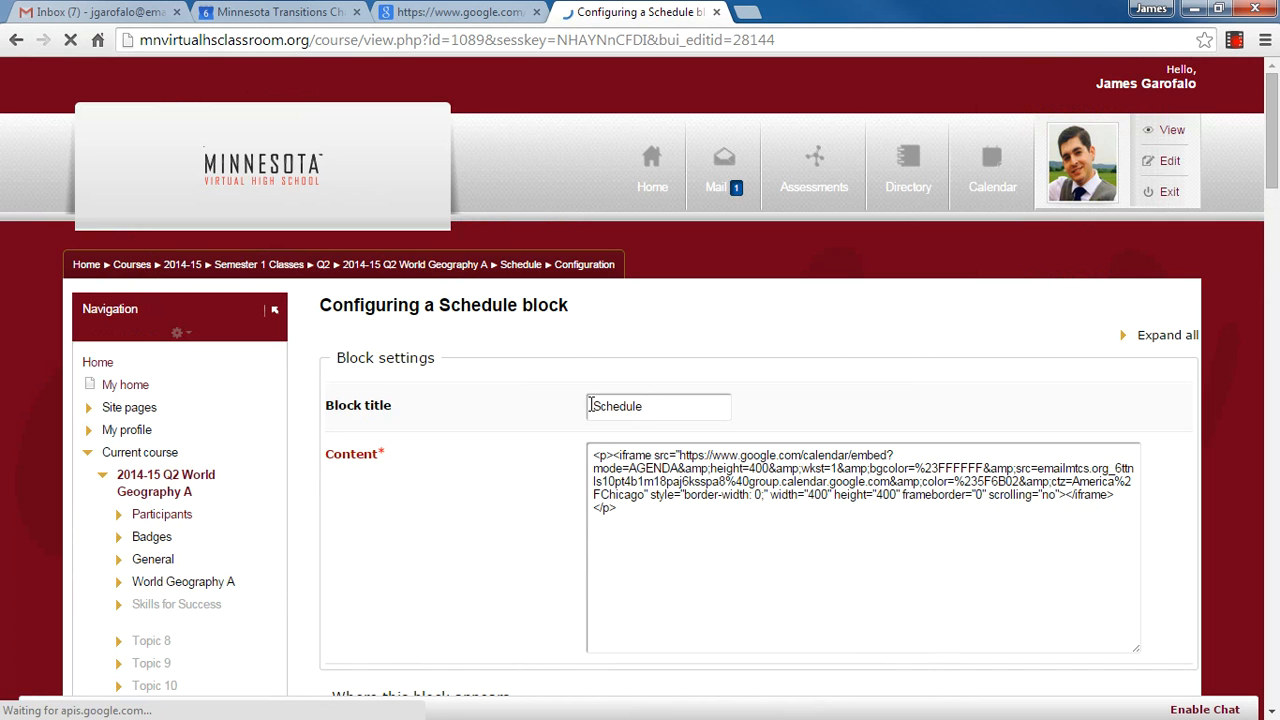
Show the full editor toolbar for the Schedule block's content and open its HTML source.
scroll(566, 429, down, 2)
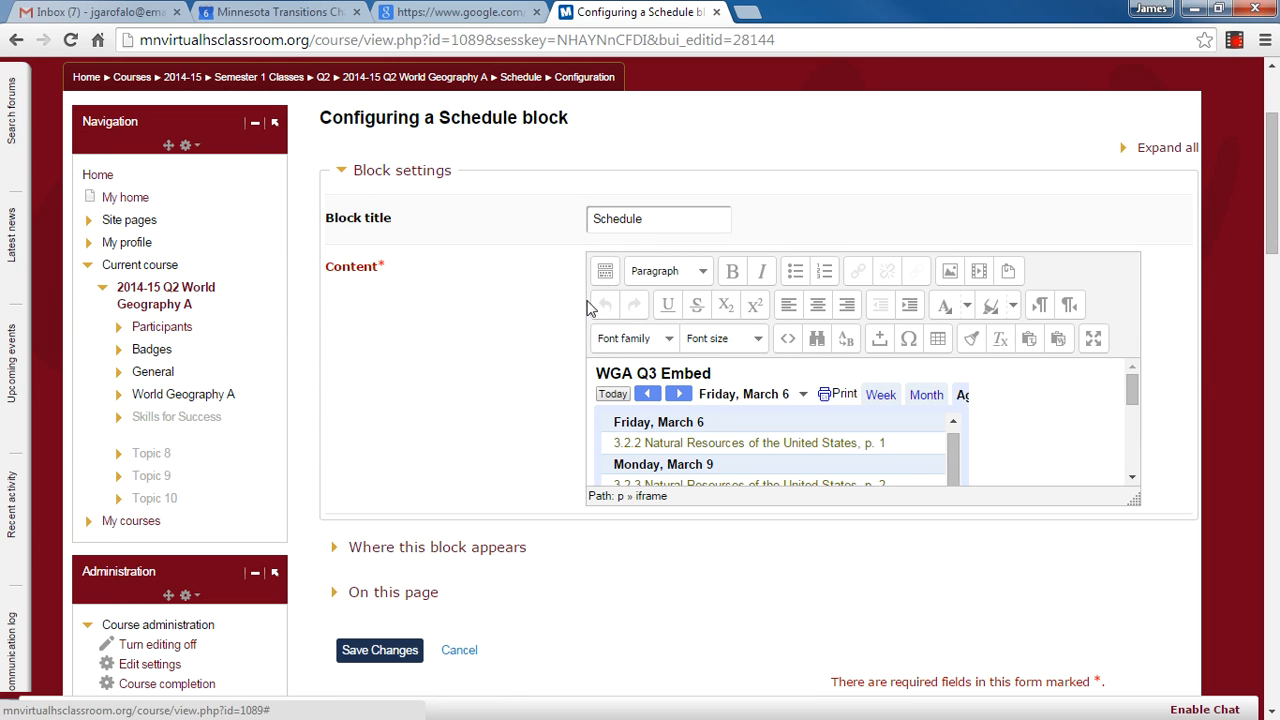
click(605, 271)
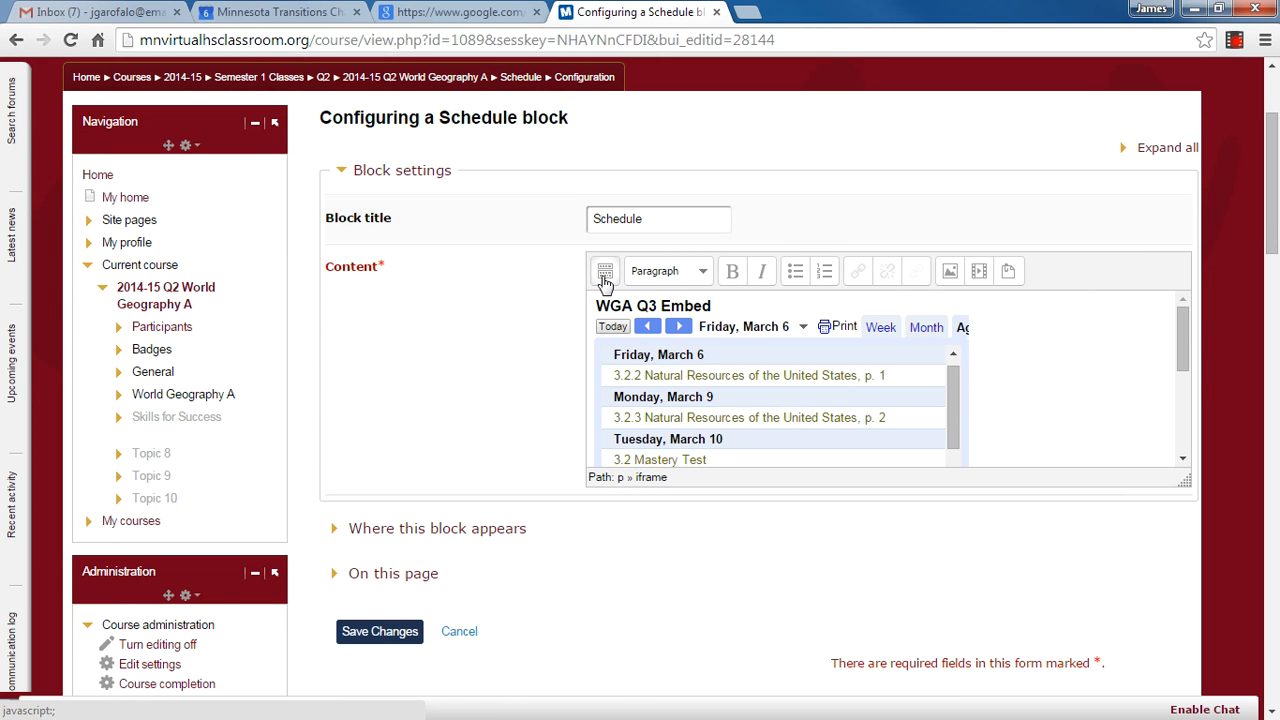
click(605, 274)
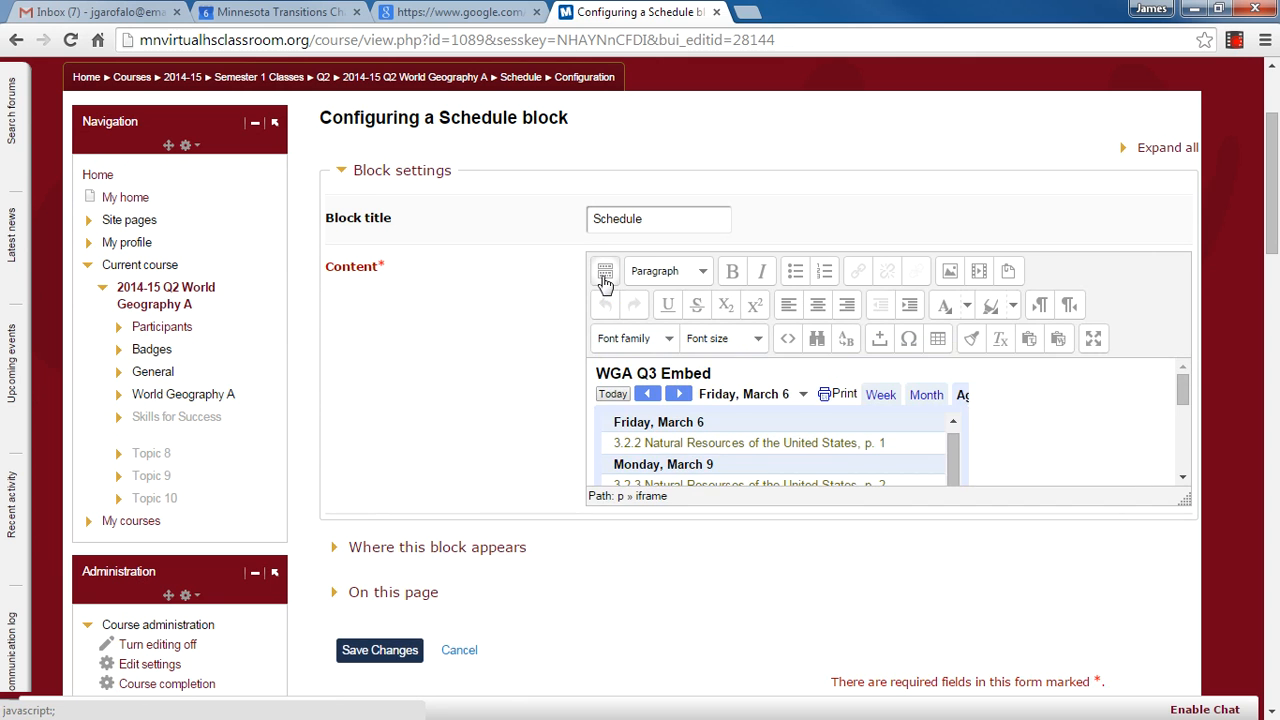
click(789, 343)
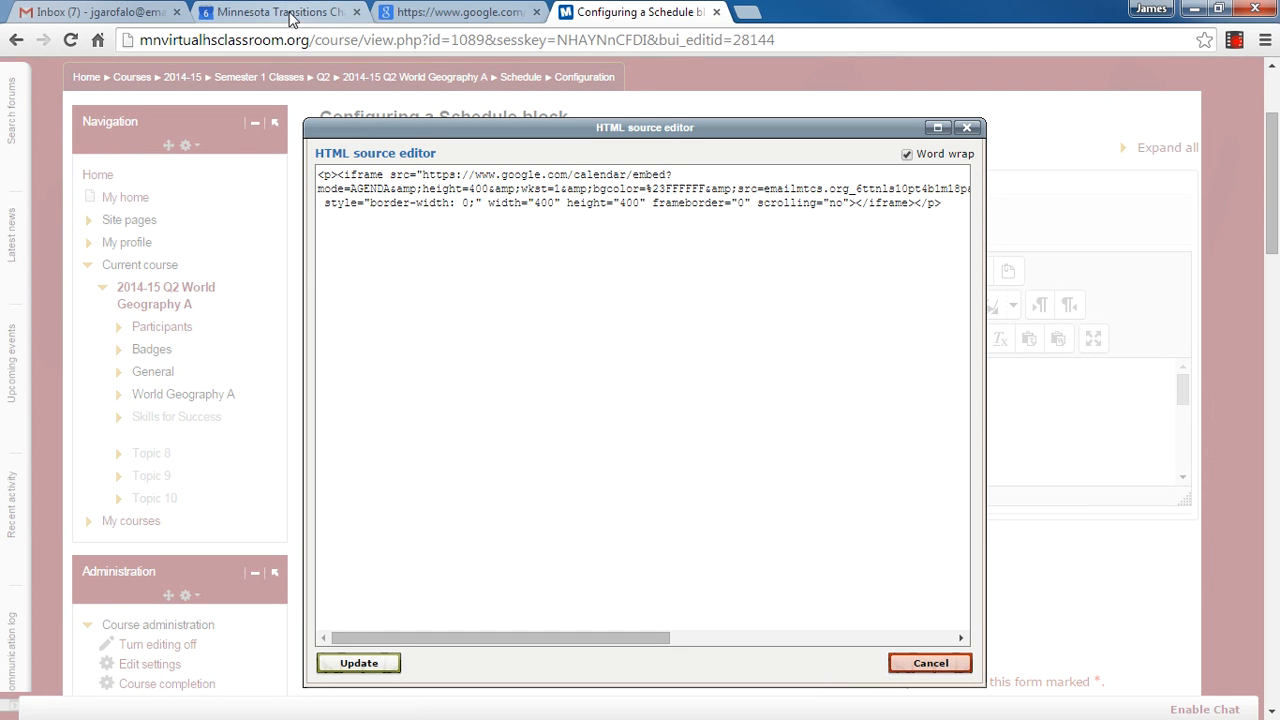
Check the selected embed code in the Google calendar helper, return to the block's HTML source and apply it as is.
click(415, 14)
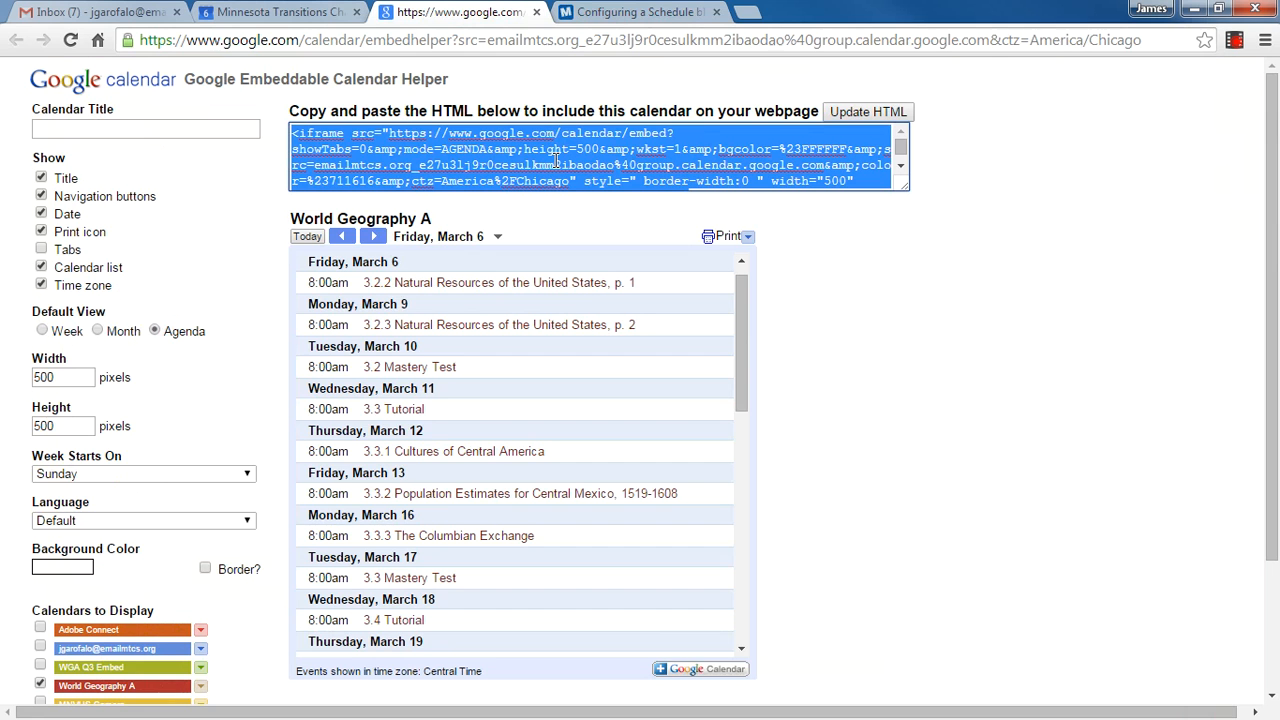
click(627, 14)
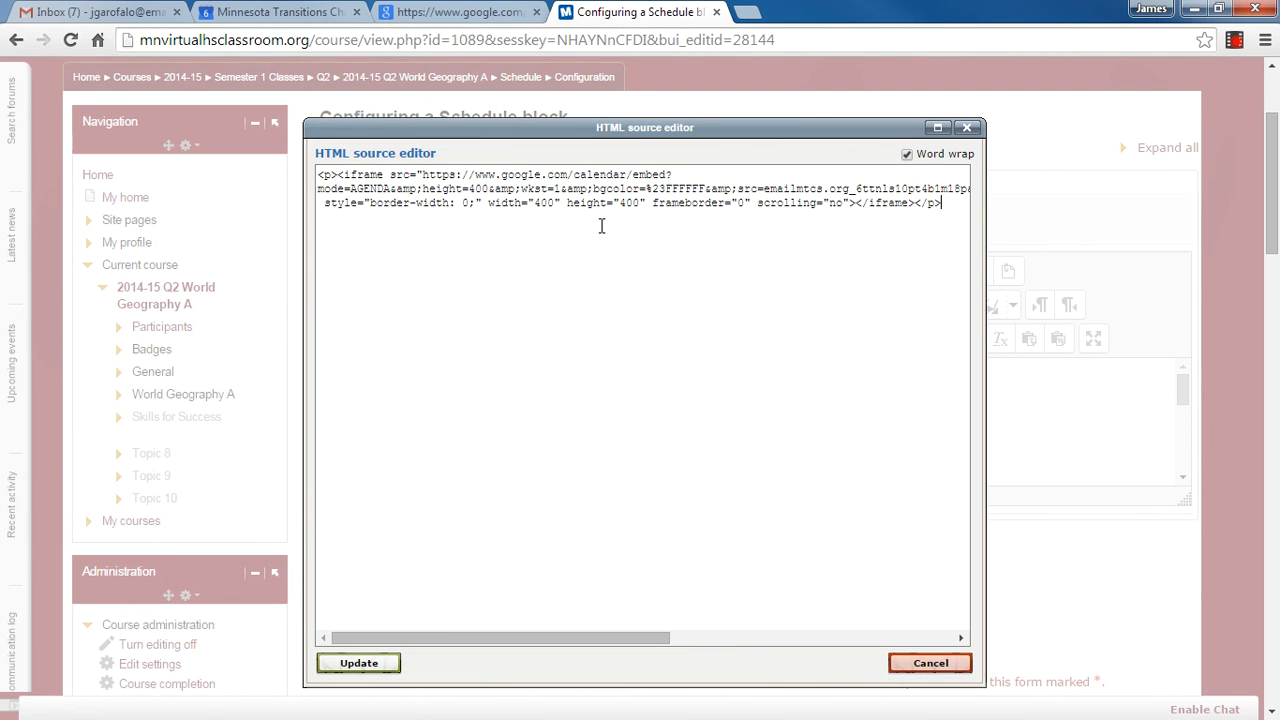
click(361, 661)
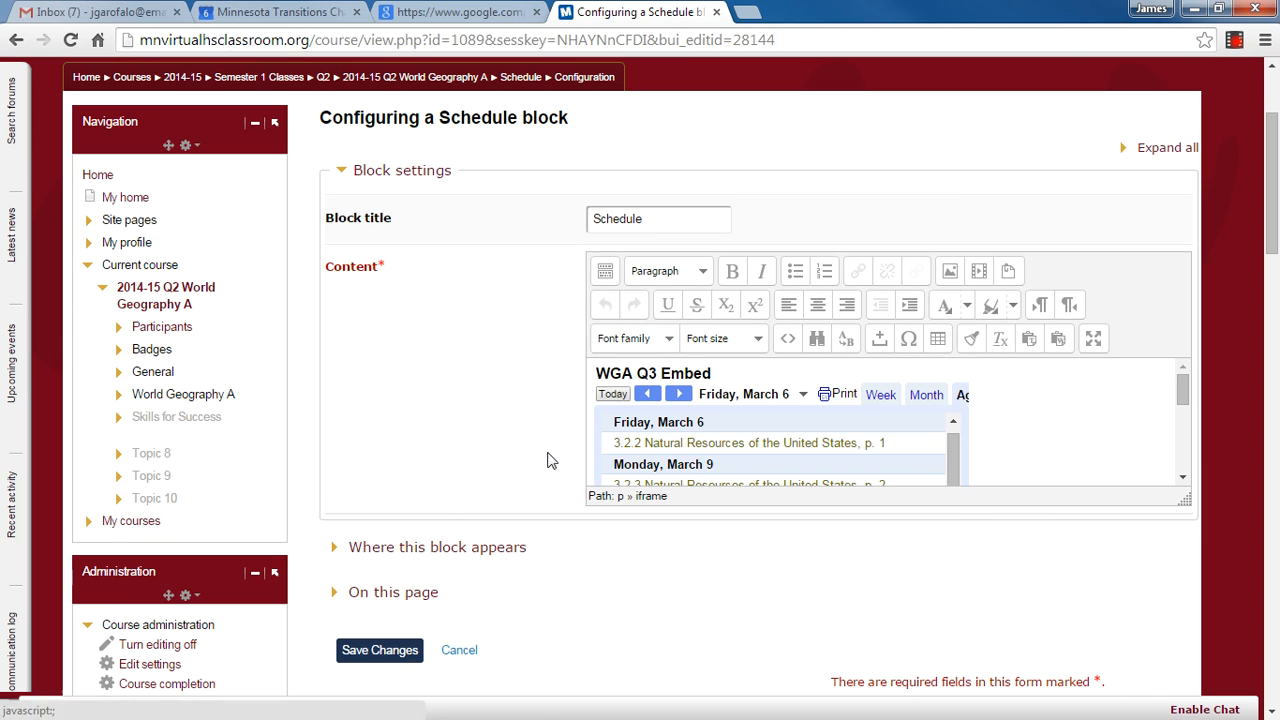
Expand the settings for where the Schedule block appears and review its page types, default region and weight.
click(417, 550)
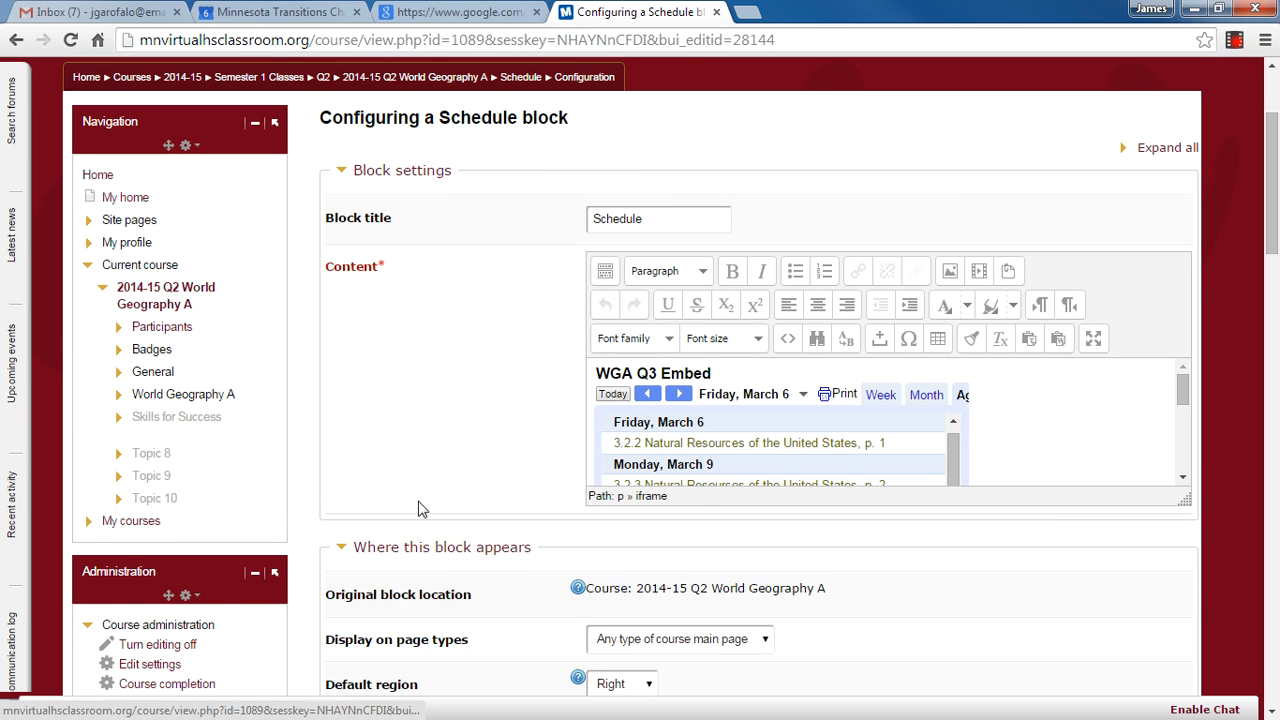
scroll(420, 508, down, 1)
scroll(420, 508, down, 1)
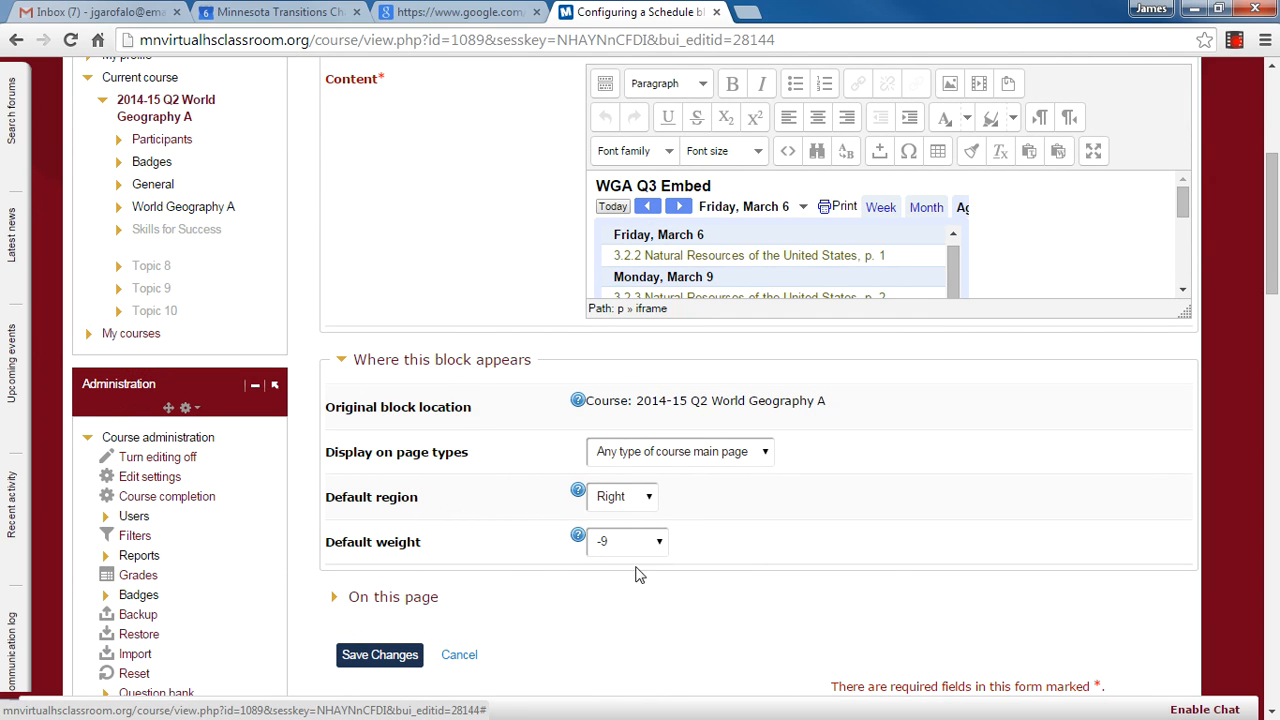
Save the Schedule block's configuration and check how the embedded calendar displays in the block on the course page.
click(401, 655)
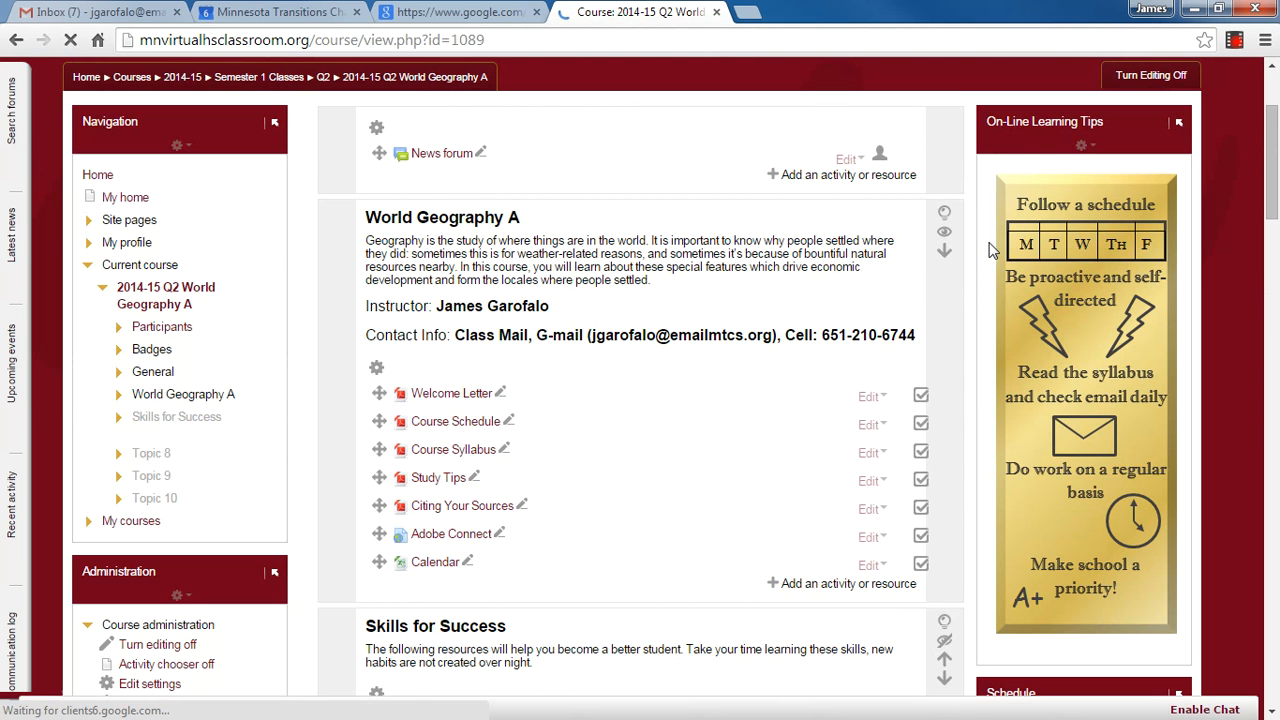
scroll(983, 300, down, 3)
scroll(983, 300, down, 5)
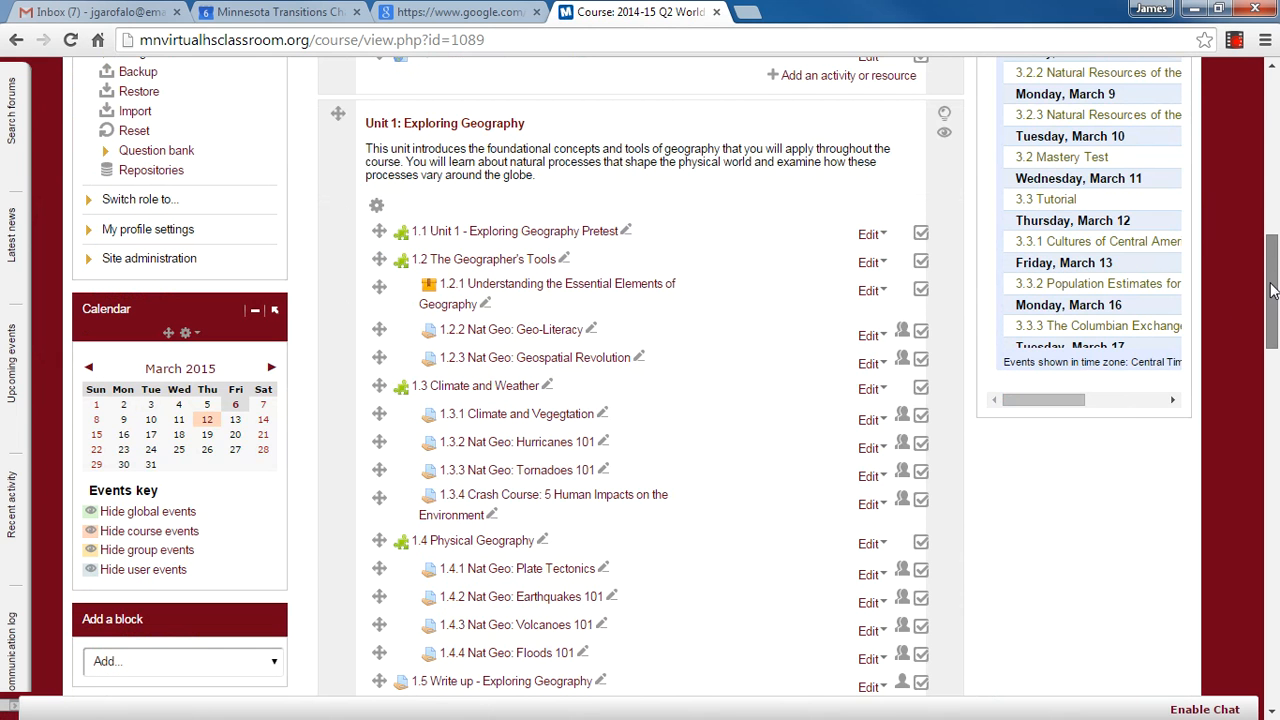
scroll(1079, 284, up, 3)
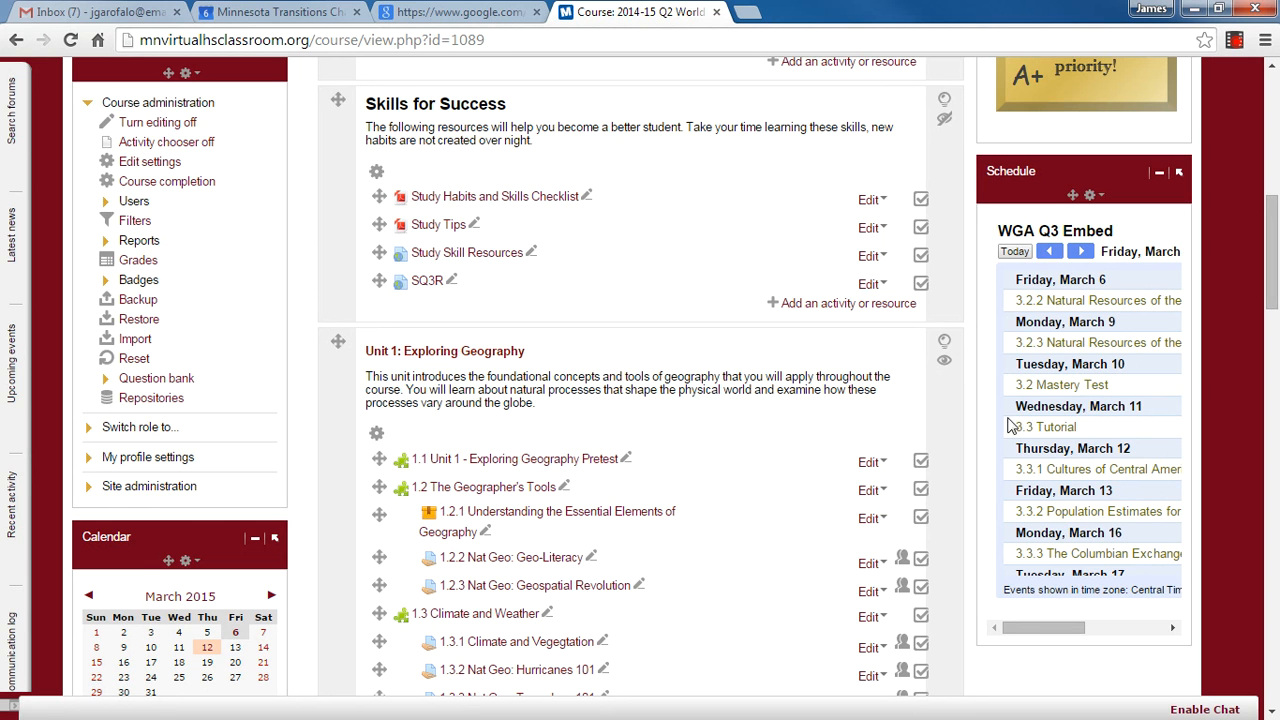
Open the summary of the course's General section for editing and bring up its HTML source.
drag(1275, 250, 1275, 95)
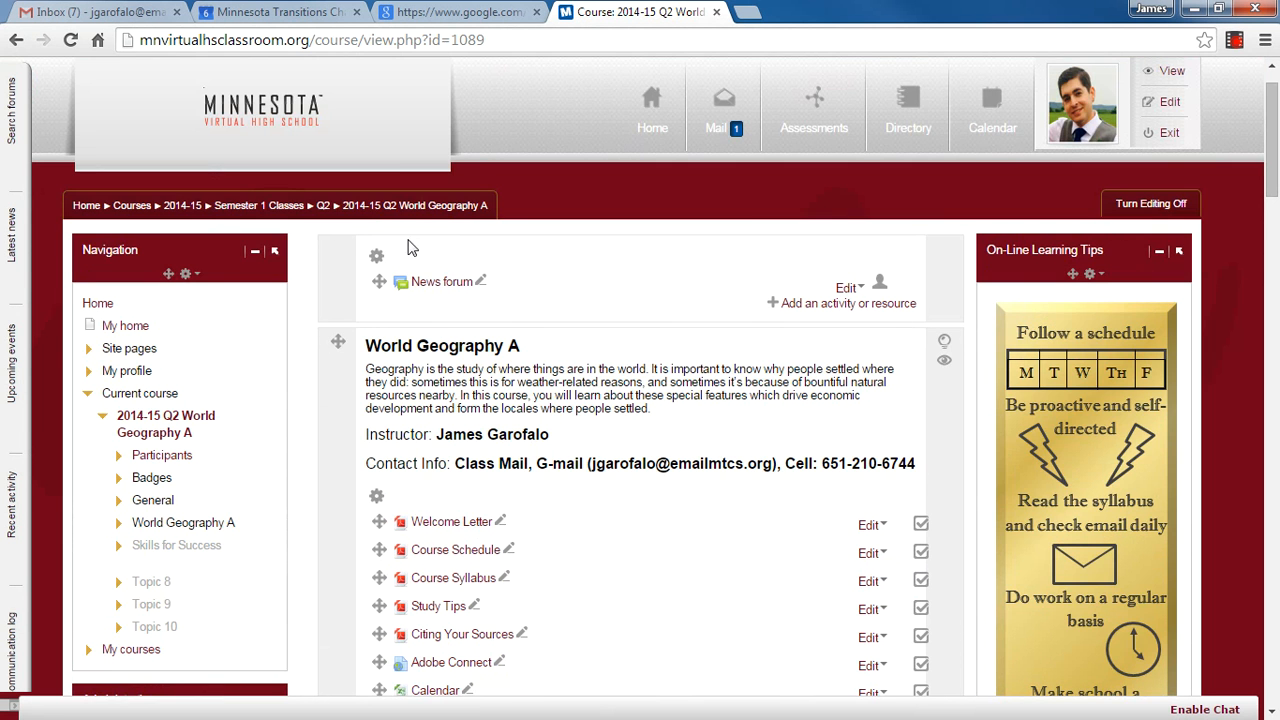
click(376, 256)
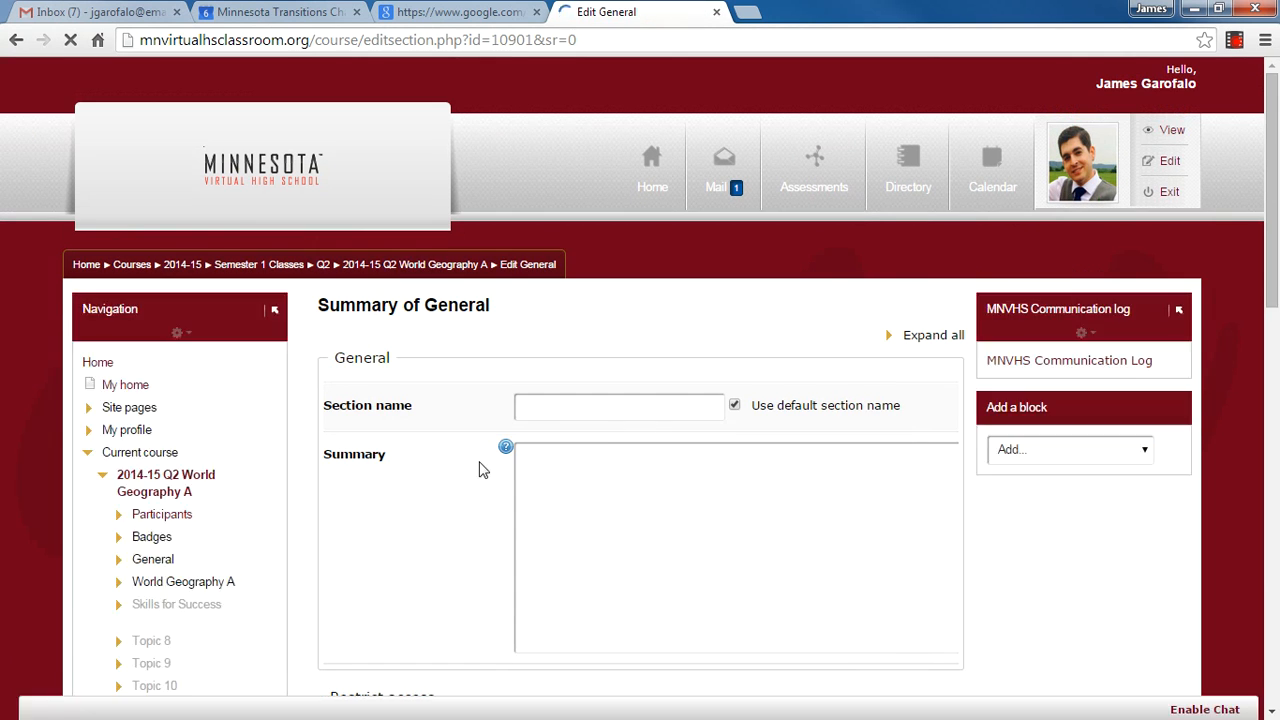
scroll(479, 470, down, 1)
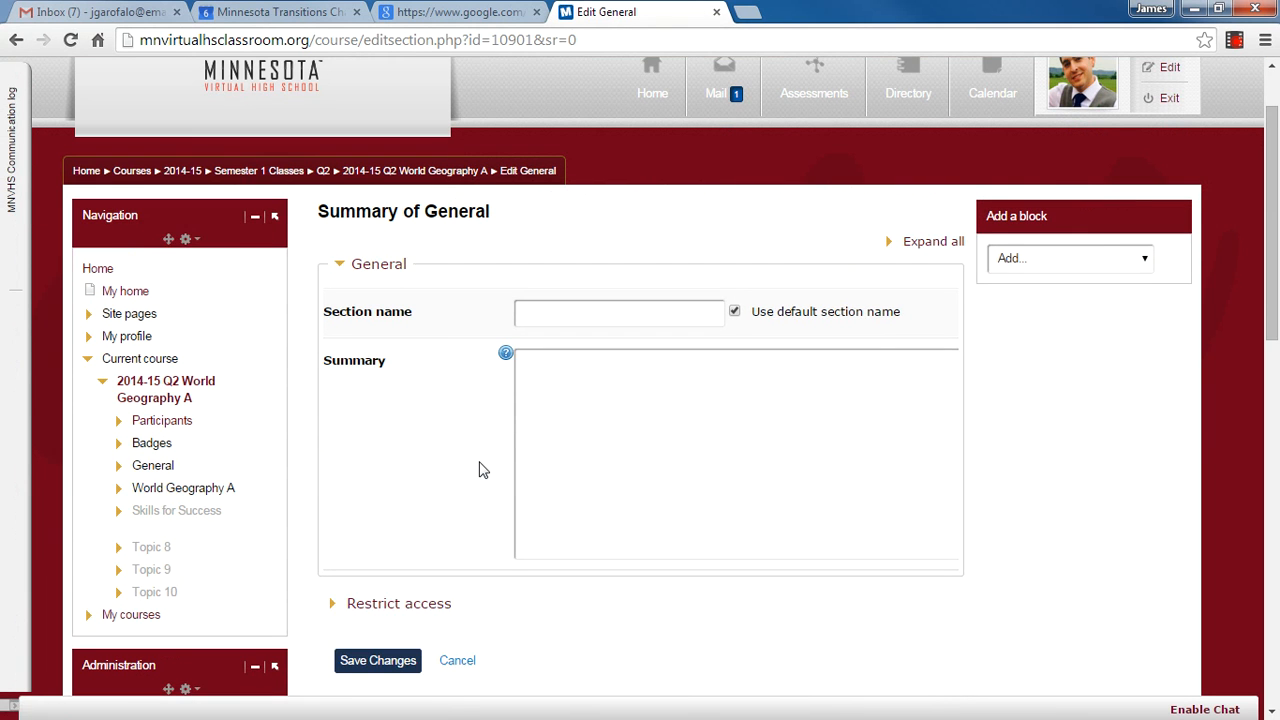
scroll(479, 470, down, 1)
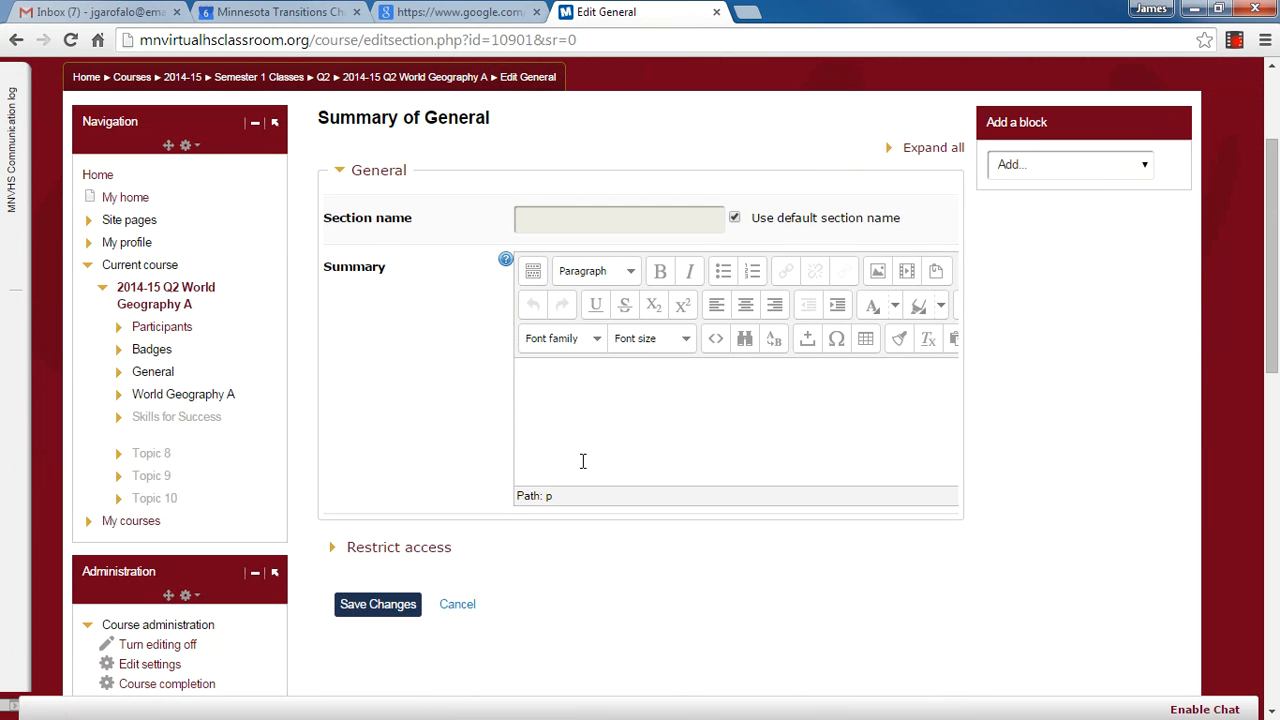
click(716, 342)
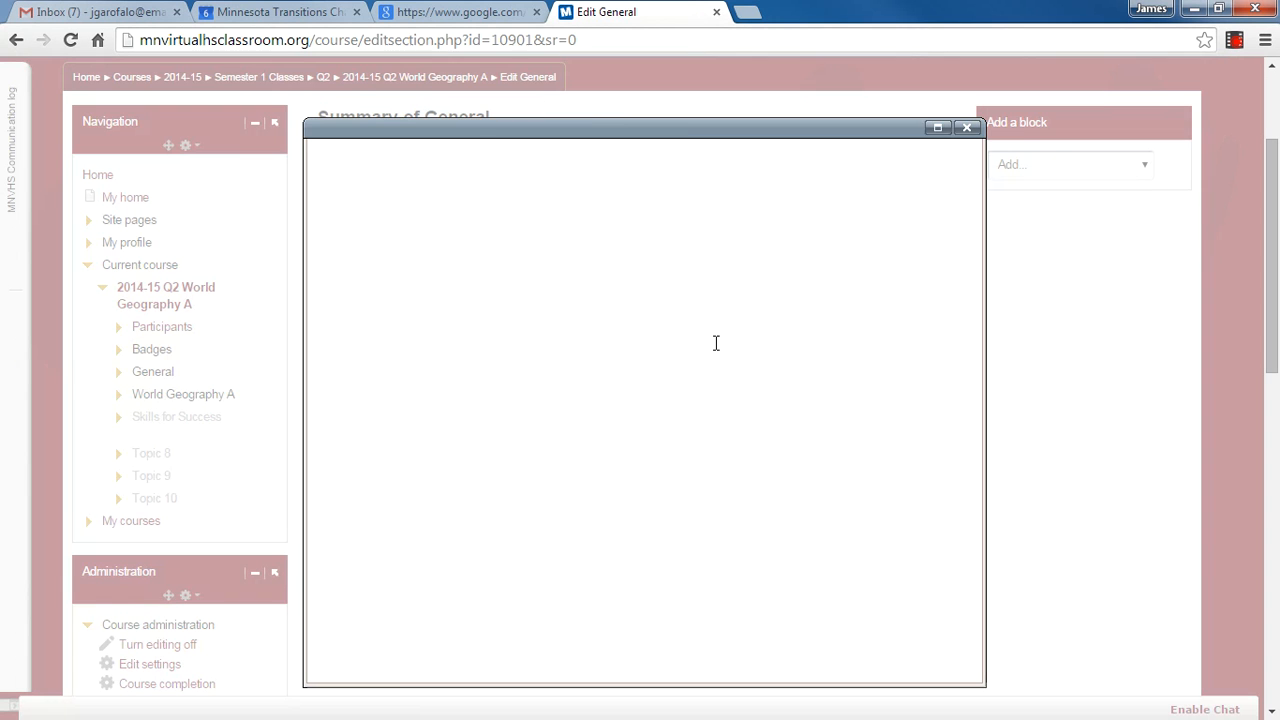
Switch to the Google calendar helper and try the Month and Week default views.
click(413, 18)
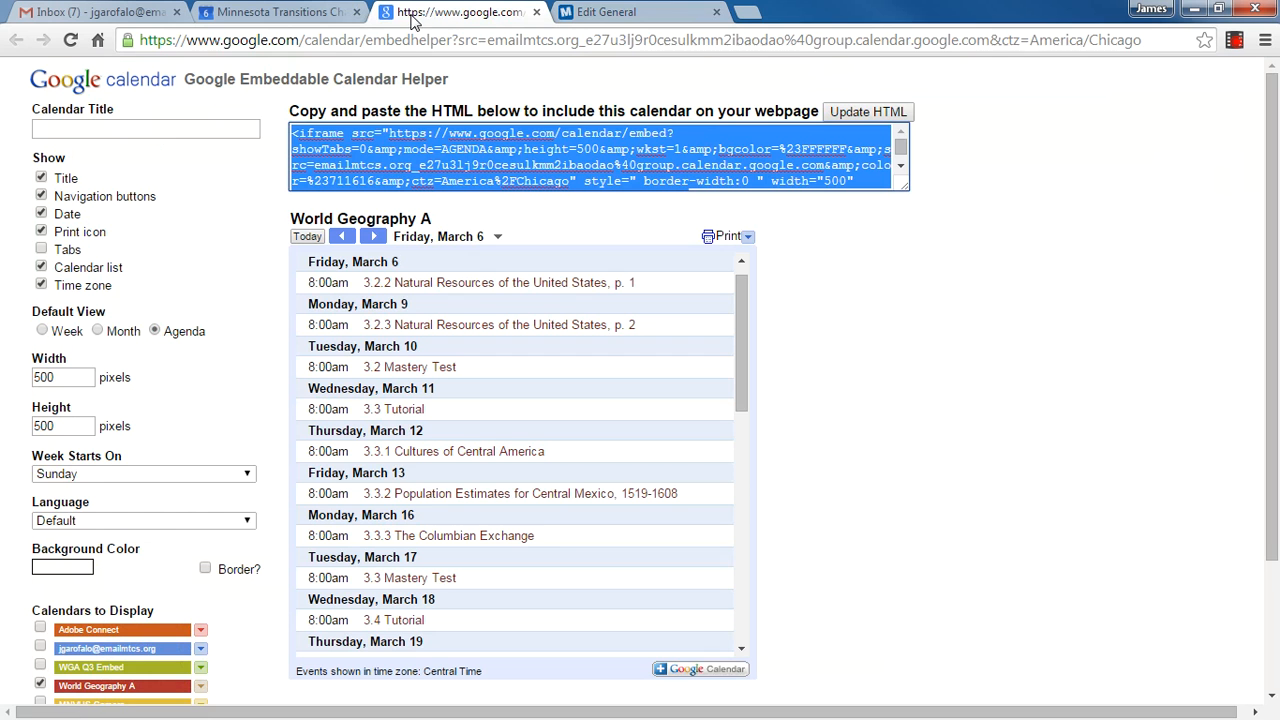
click(97, 331)
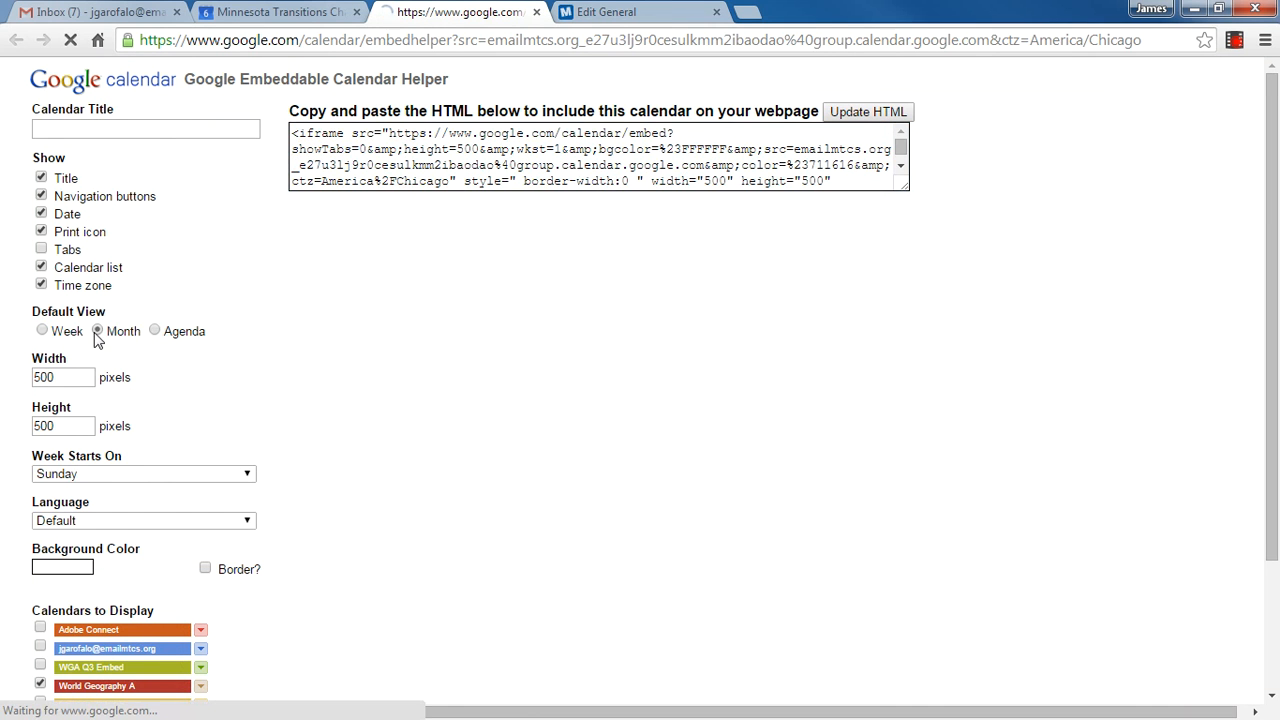
click(63, 336)
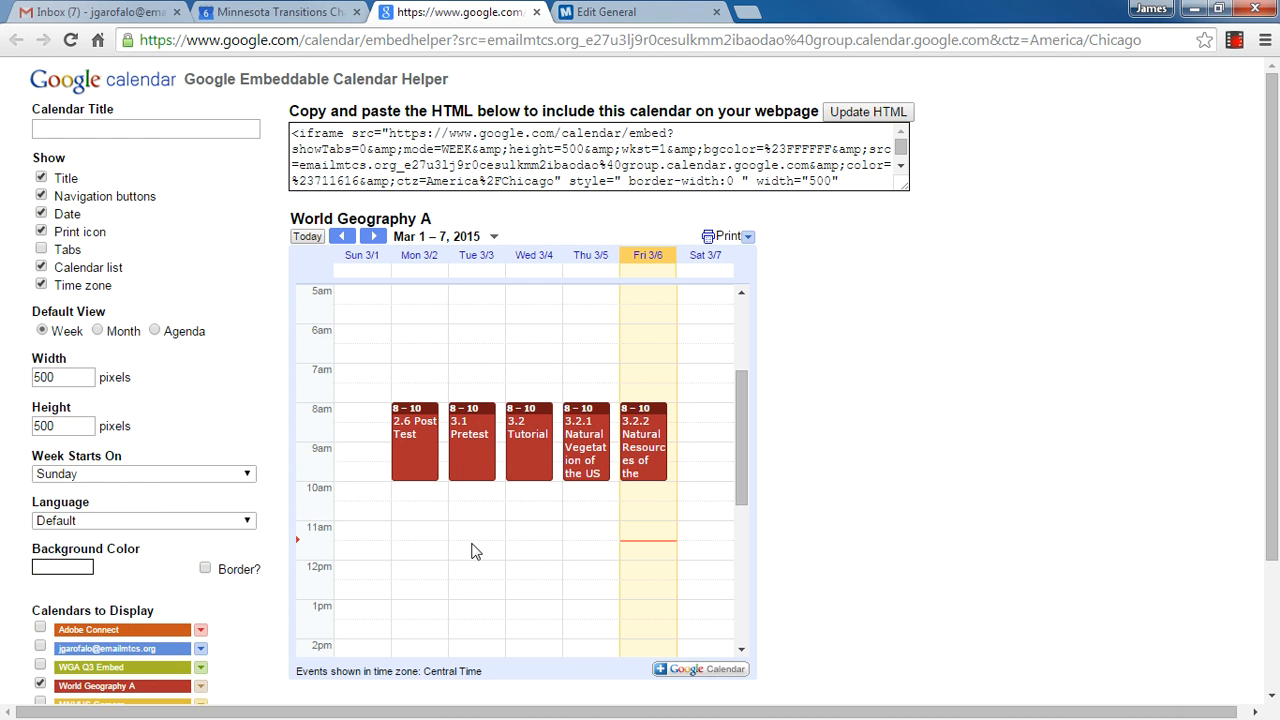
Try heights of 300 and 250 pixels for the week view and check the calendar preview.
drag(74, 428, 22, 428)
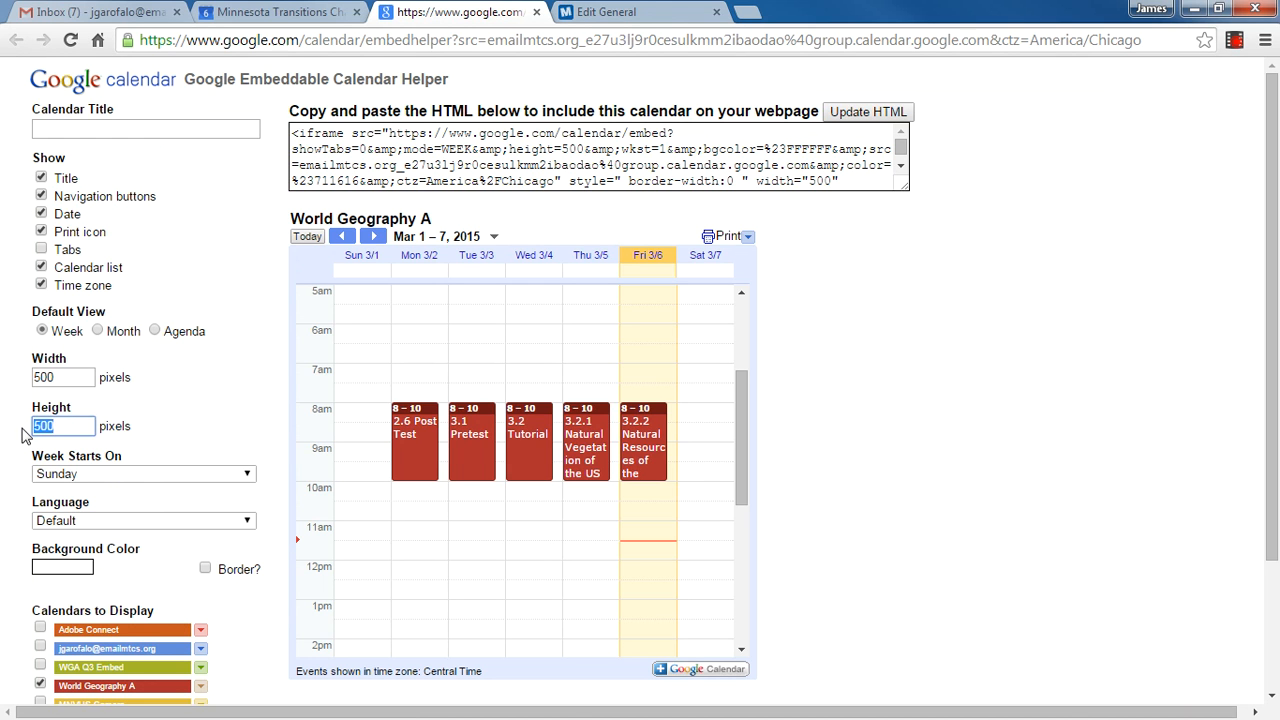
text(300)
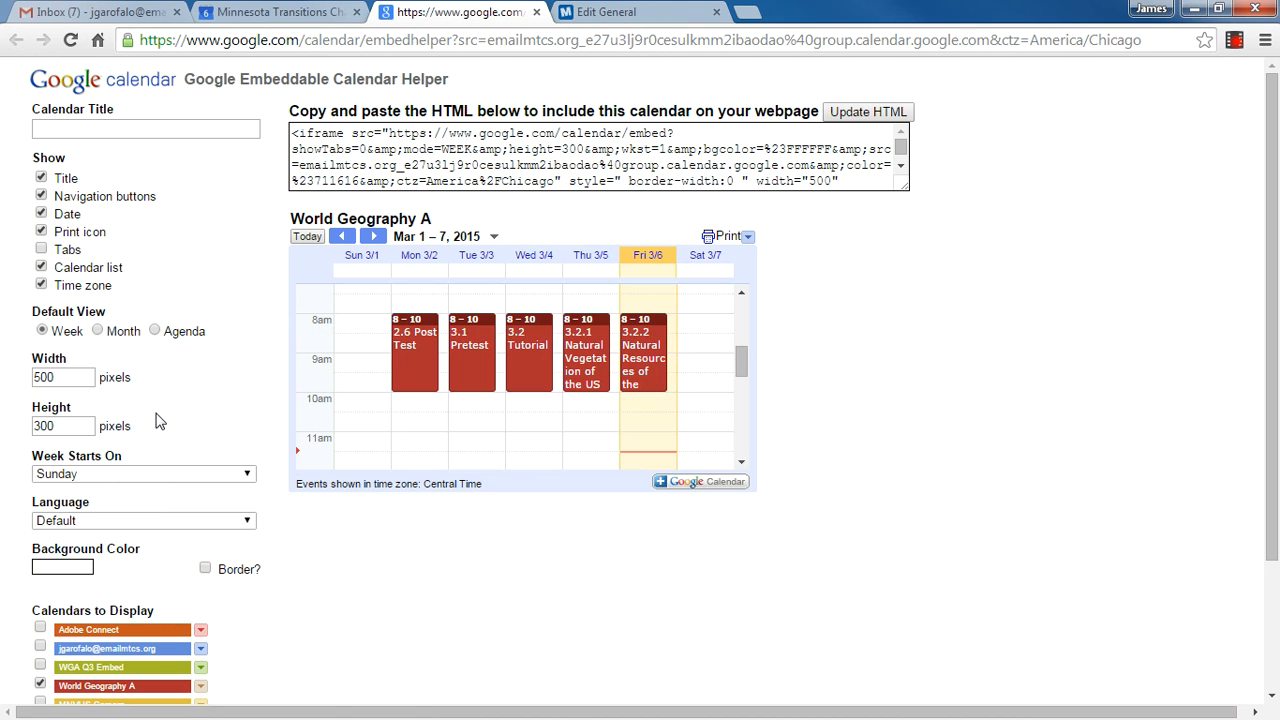
double_click(71, 424)
text(250)
click(192, 426)
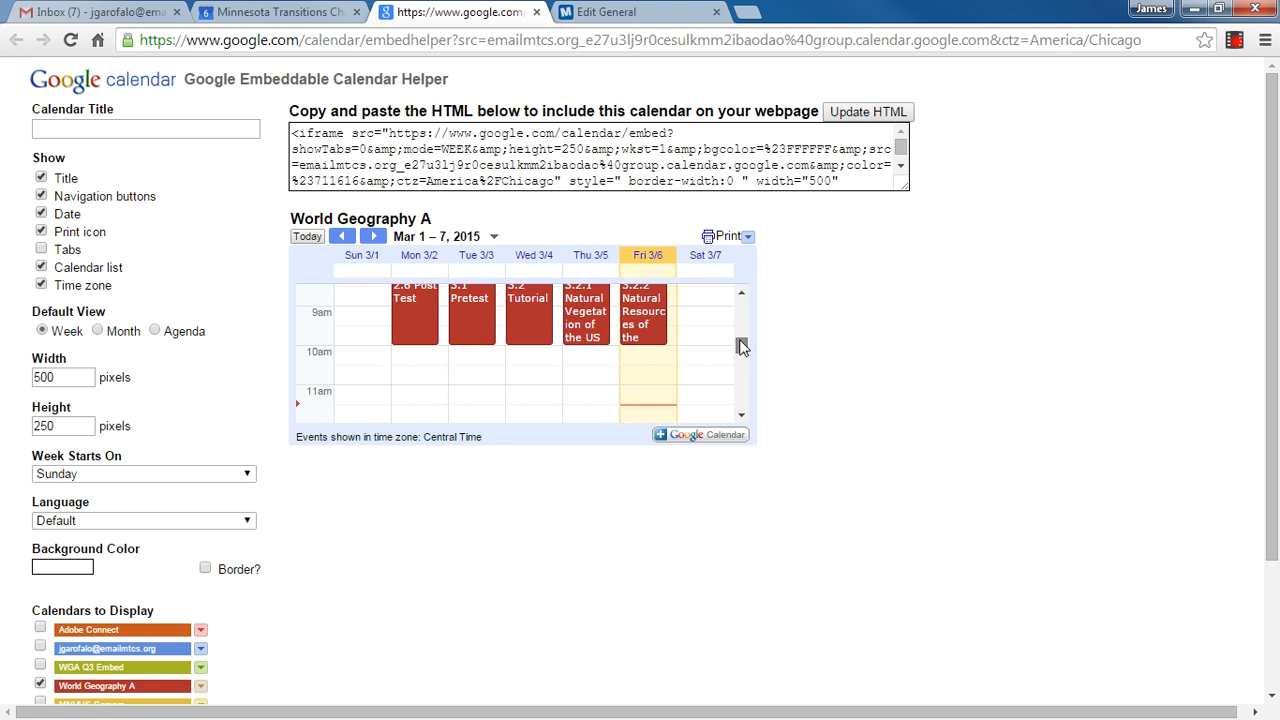
scroll(741, 345, up, 1)
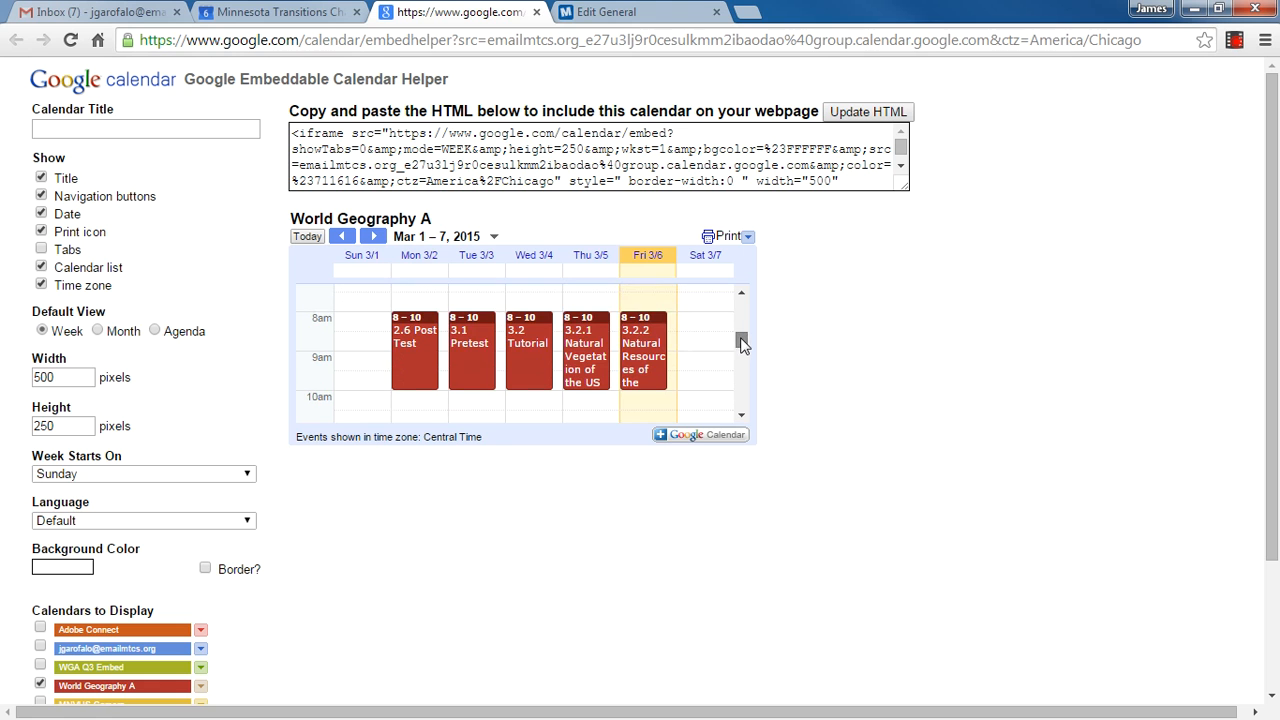
Set the default view to Month and the height to 400 pixels, and copy the updated embed code.
click(101, 331)
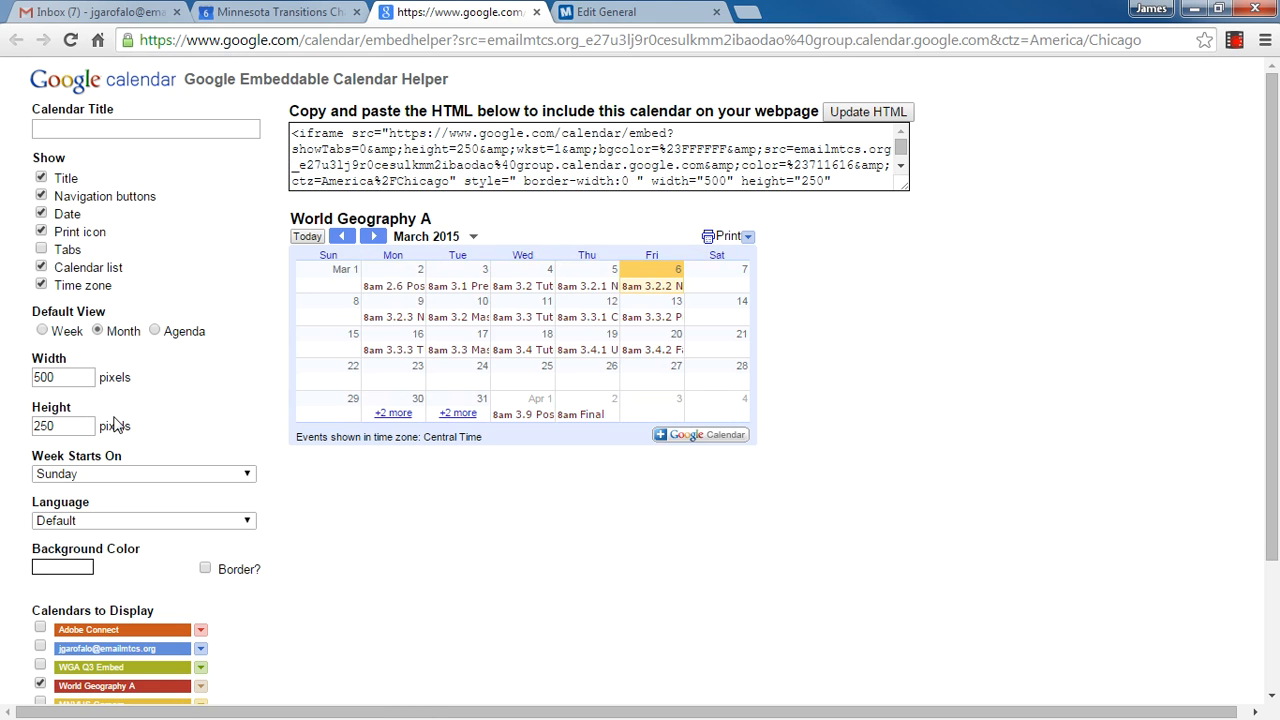
drag(72, 428, 20, 428)
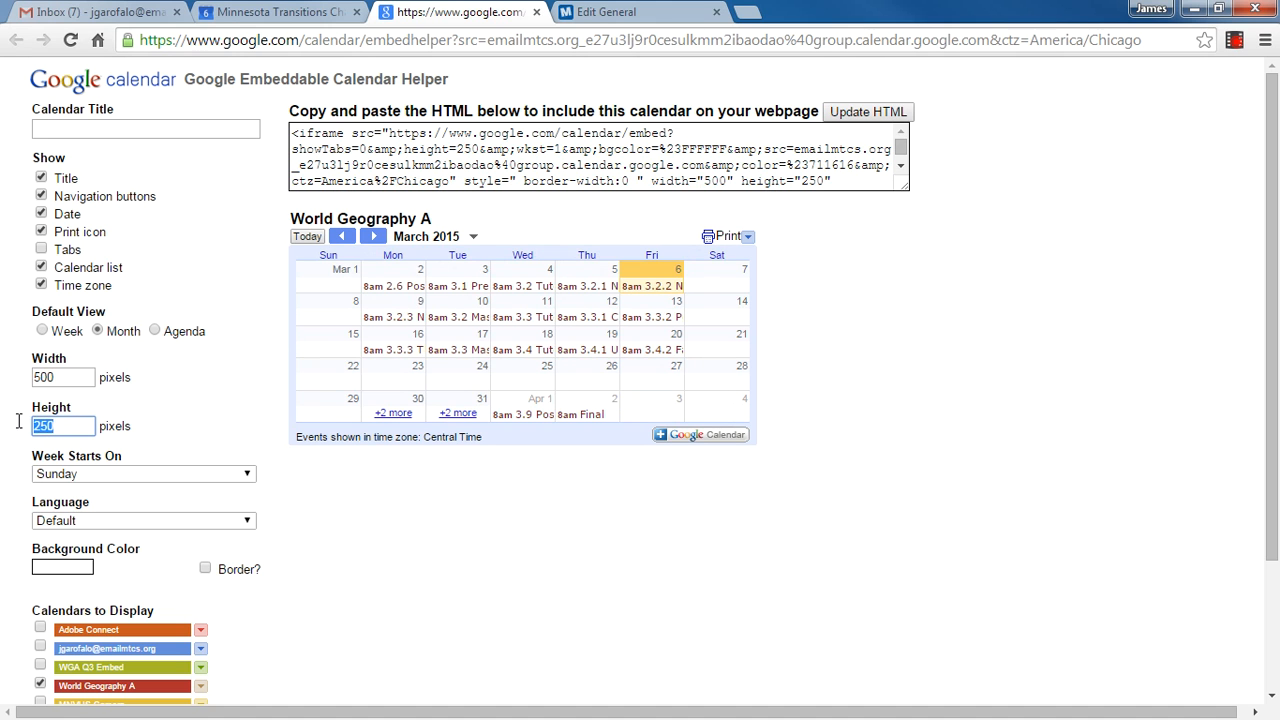
text(400)
click(168, 428)
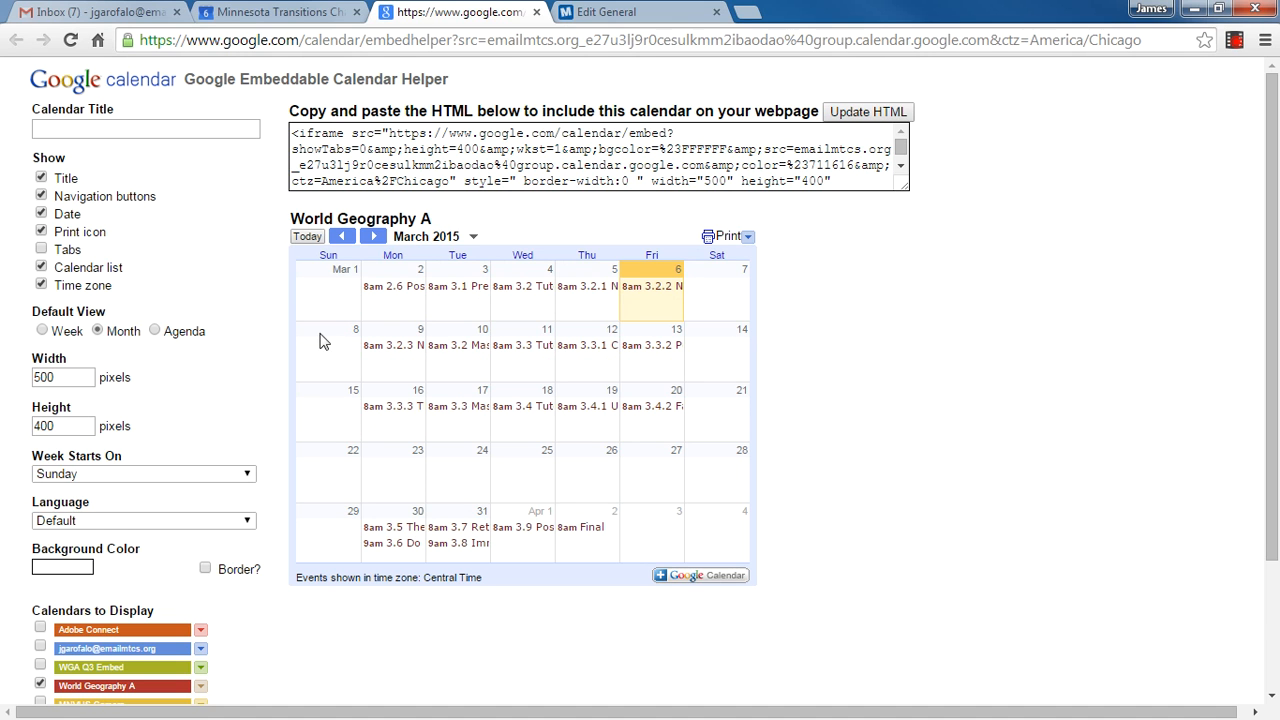
click(838, 114)
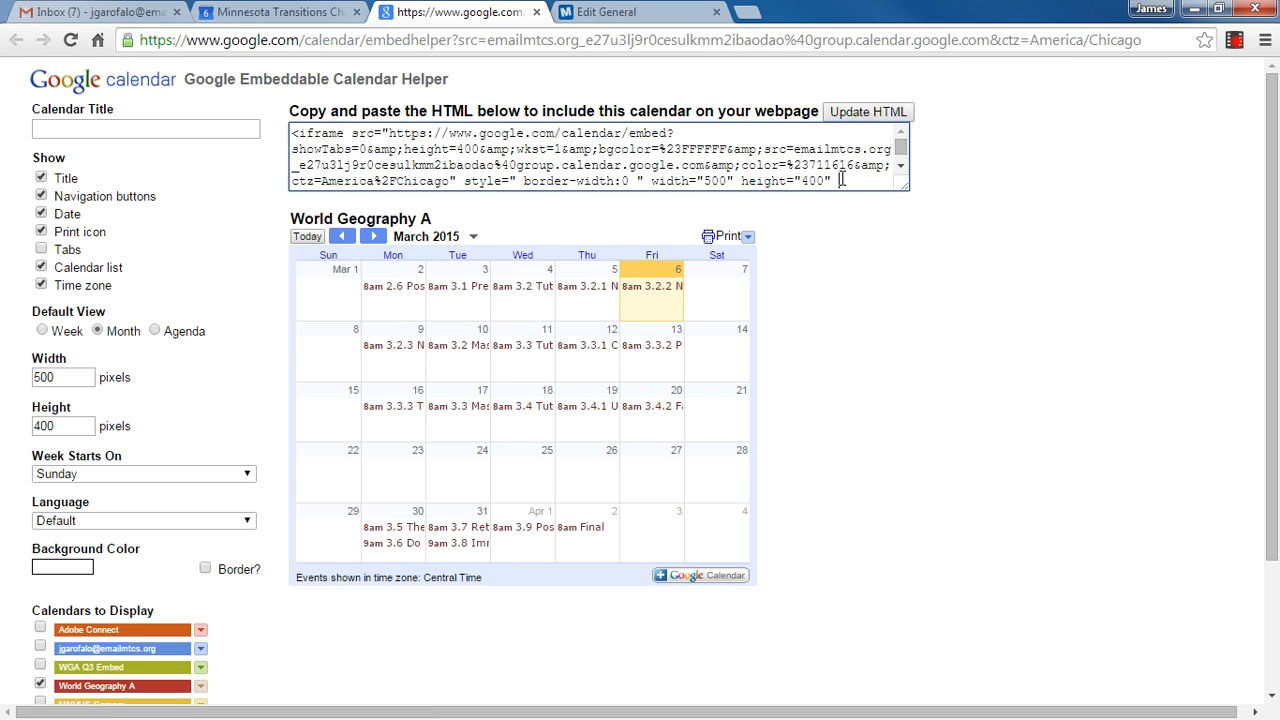
click(842, 179)
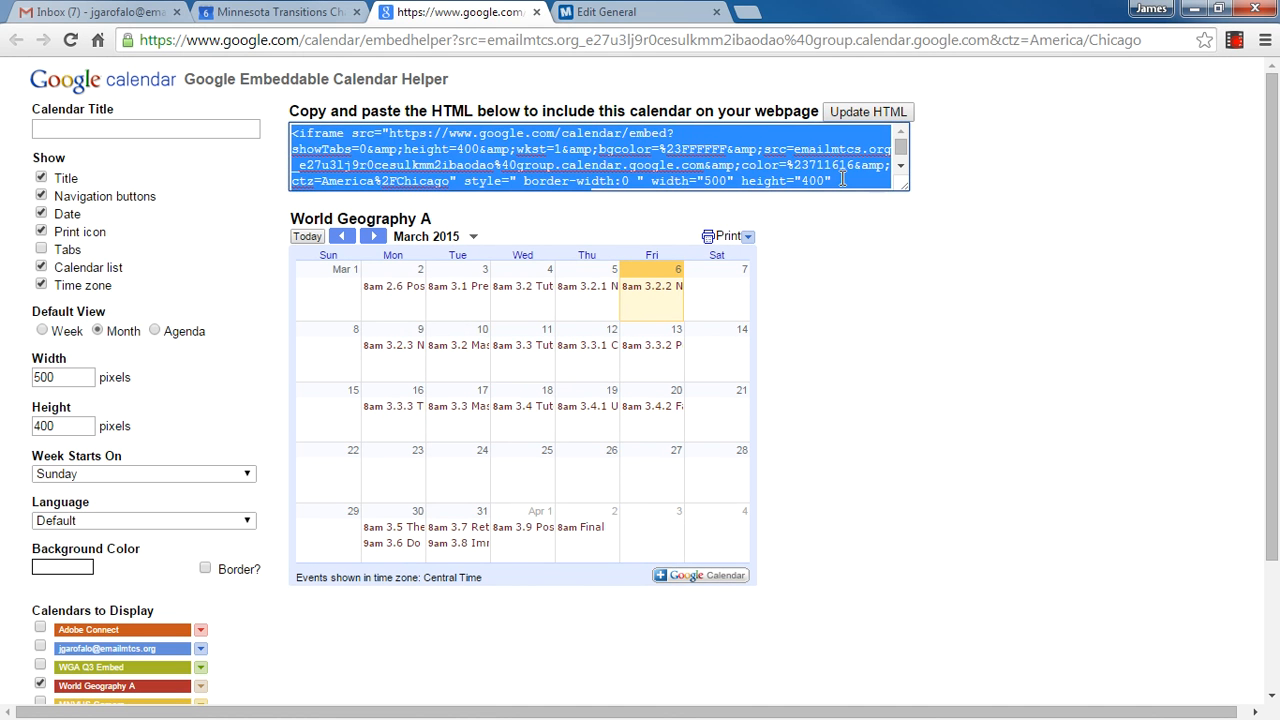
Paste the embed code into the HTML source of the General section's summary in Moodle and save the section.
click(572, 26)
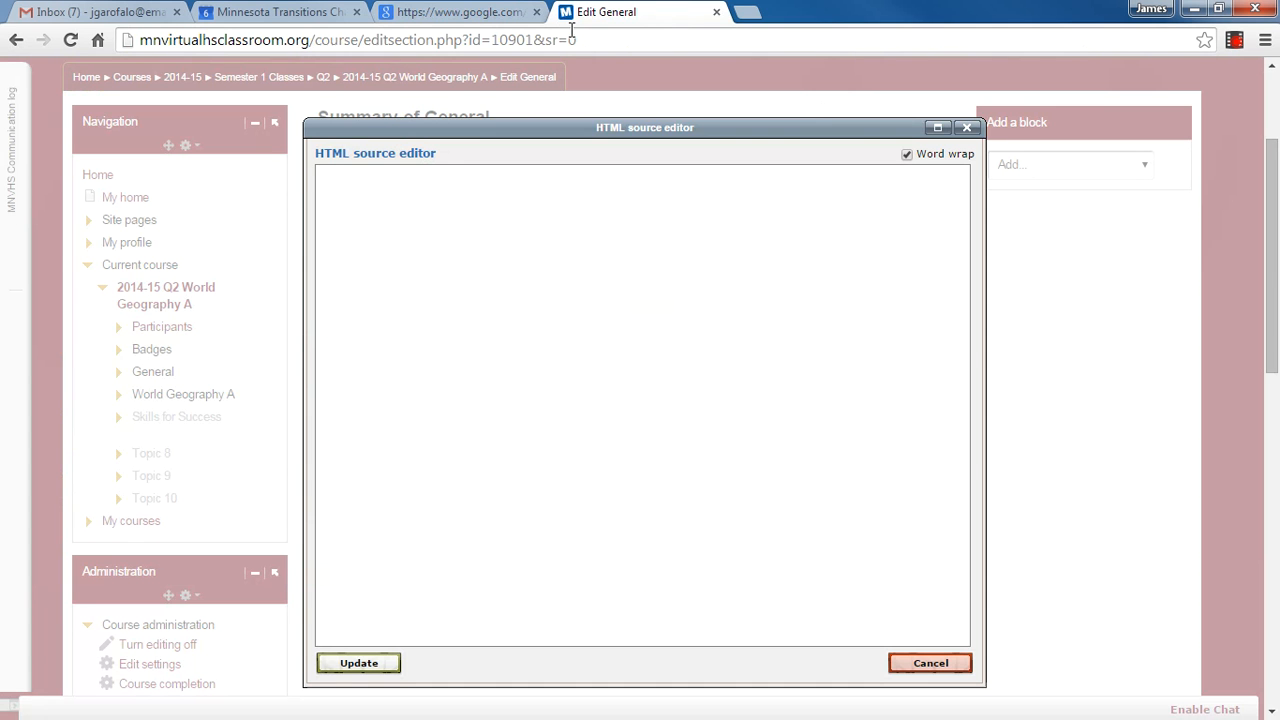
click(451, 329)
key(ctrl+v)
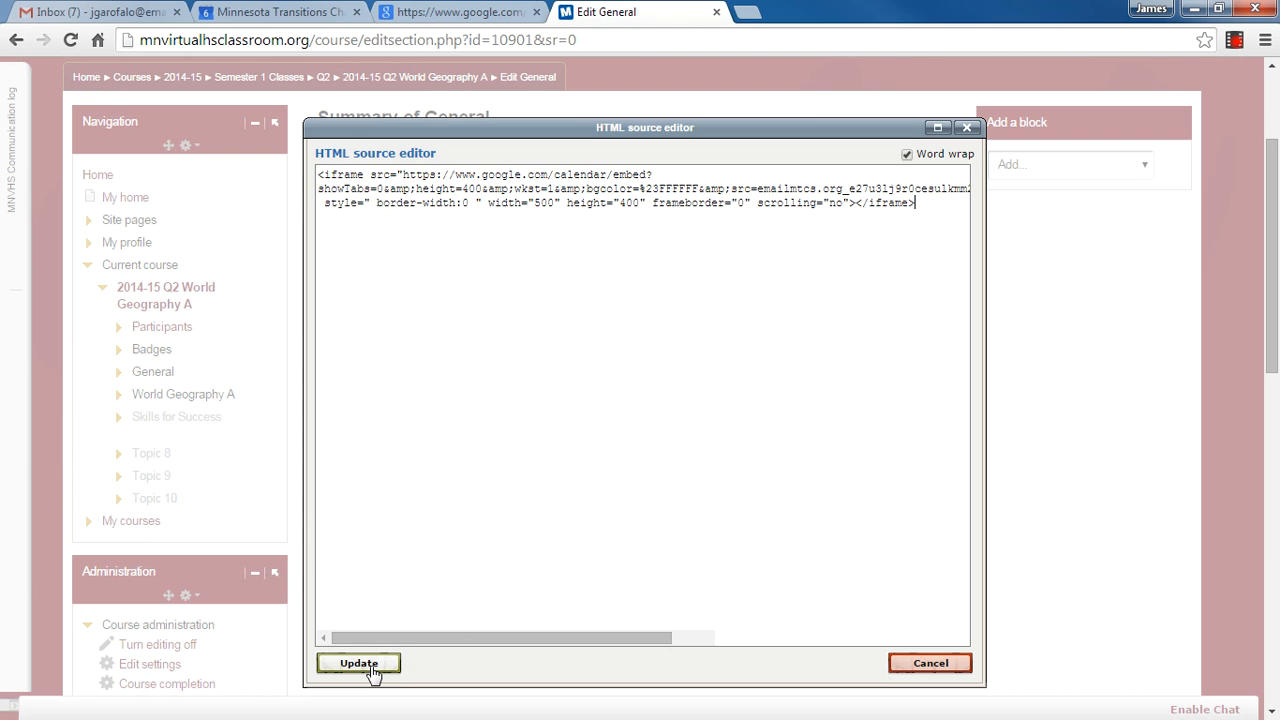
click(359, 664)
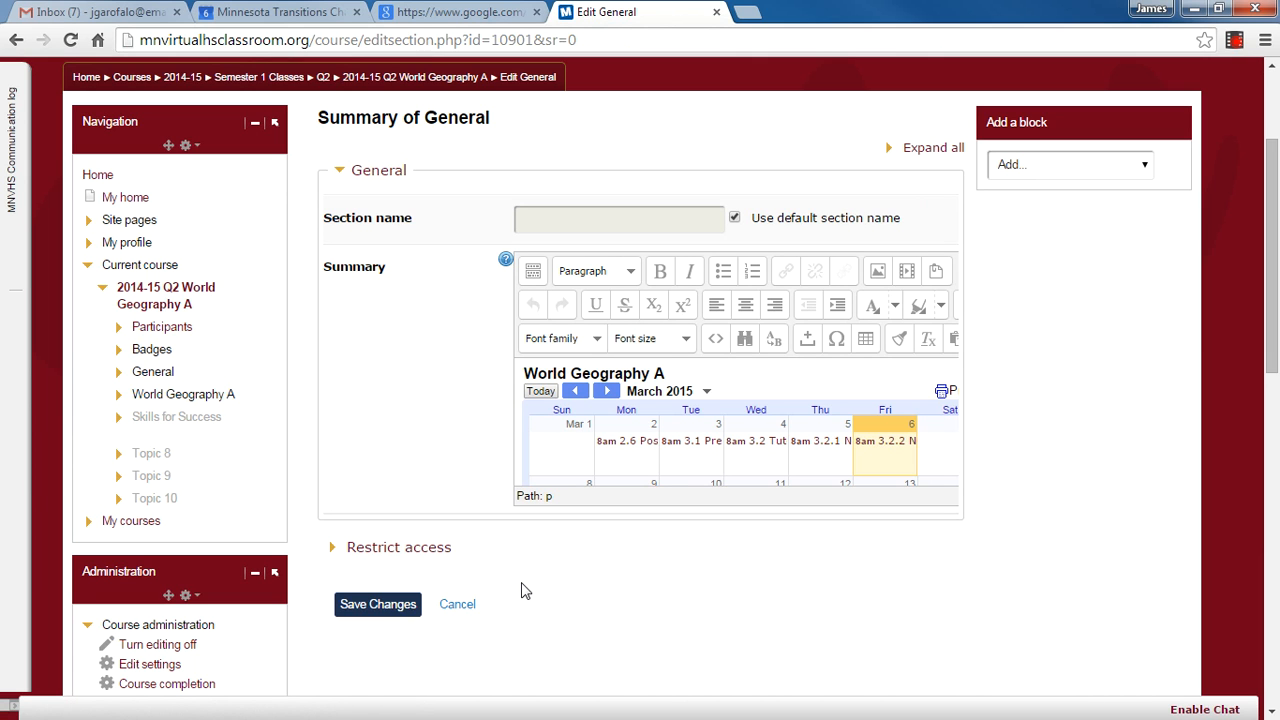
click(395, 606)
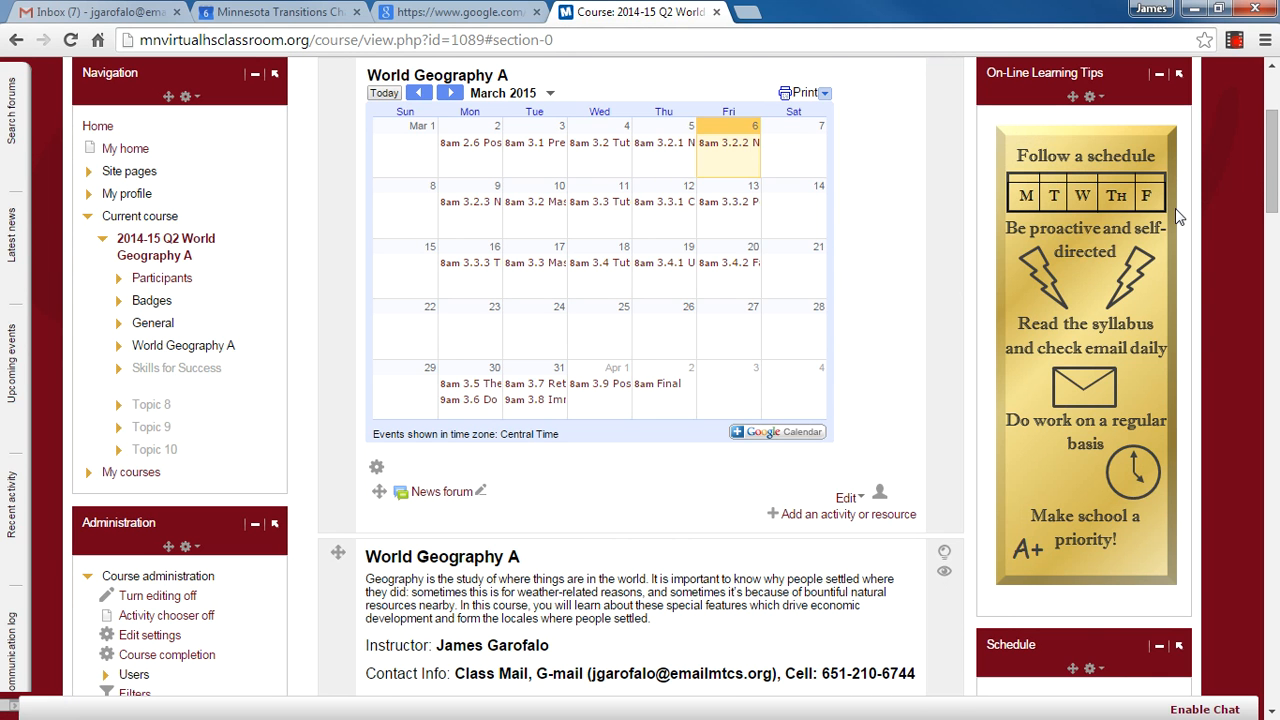
drag(1270, 174, 1270, 157)
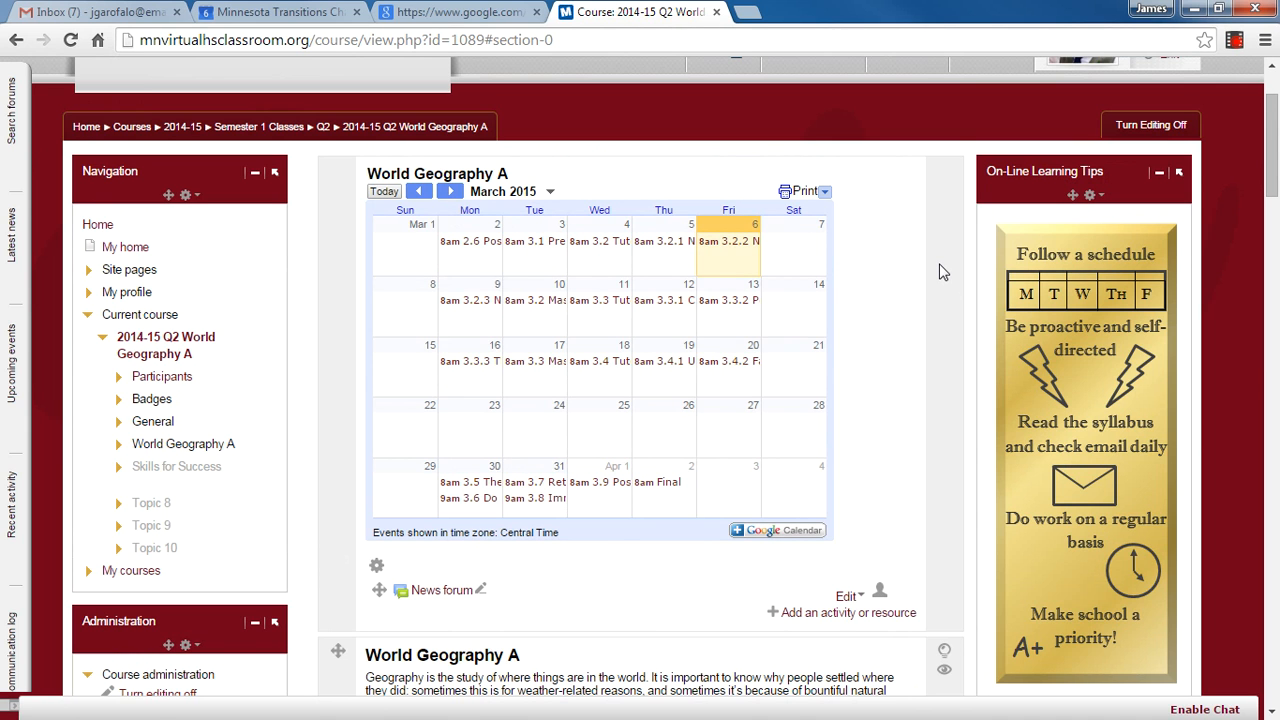